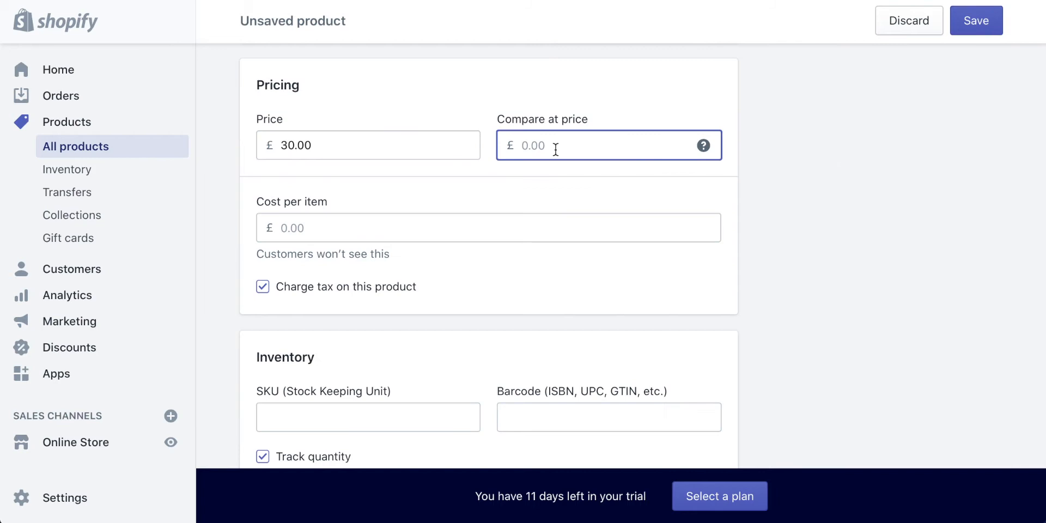
Set the product's compare at price to £40
{"action": "type", "text": "40"}
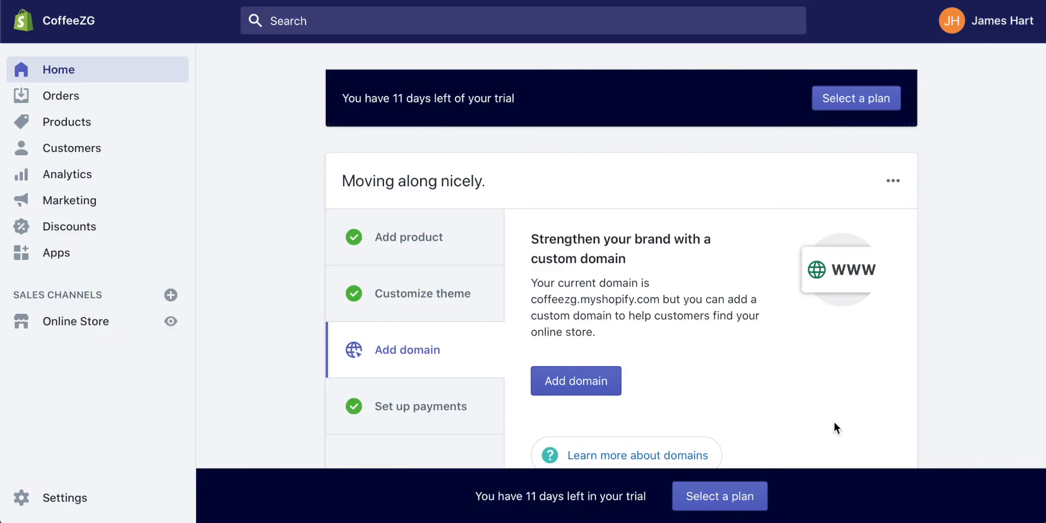
Open the list of all products in the store and look through its entries
{"action": "left_click", "coordinate": [59, 127]}
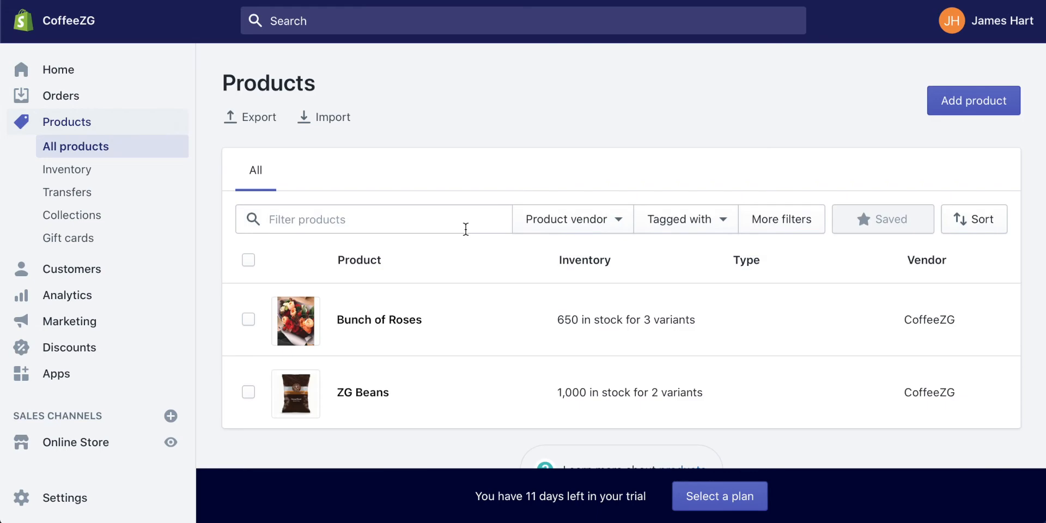
{"action": "scroll", "coordinate": [487, 218], "scroll_direction": "down", "scroll_amount": 1}
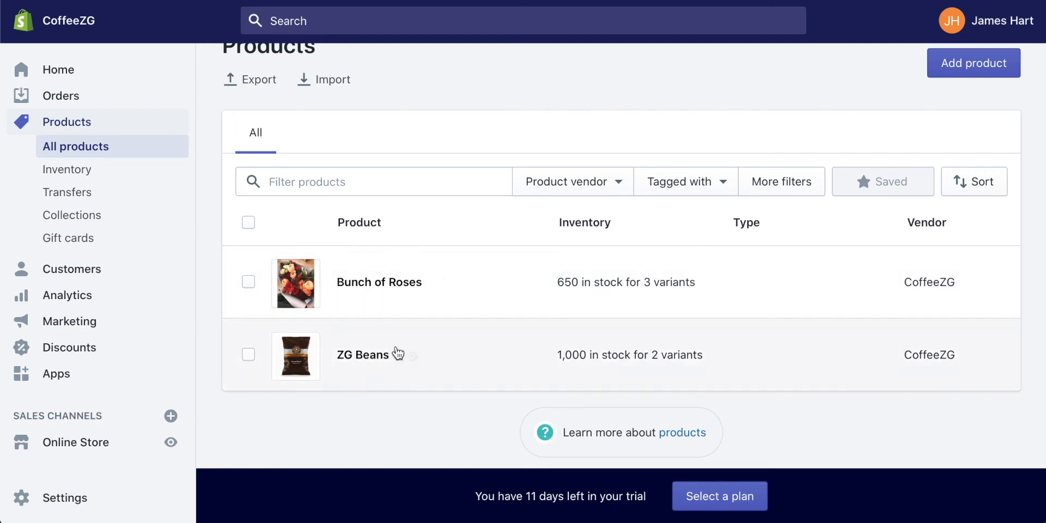
{"action": "scroll", "coordinate": [380, 300], "scroll_direction": "up", "scroll_amount": 1}
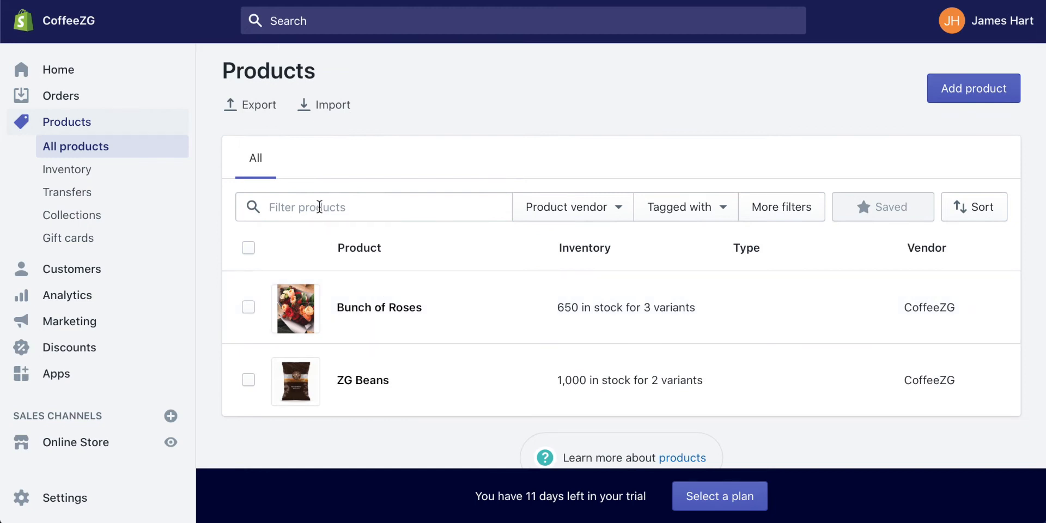
Search the product list for "bunch", clear the search, and check the product vendor filter options
{"action": "left_click", "coordinate": [347, 208]}
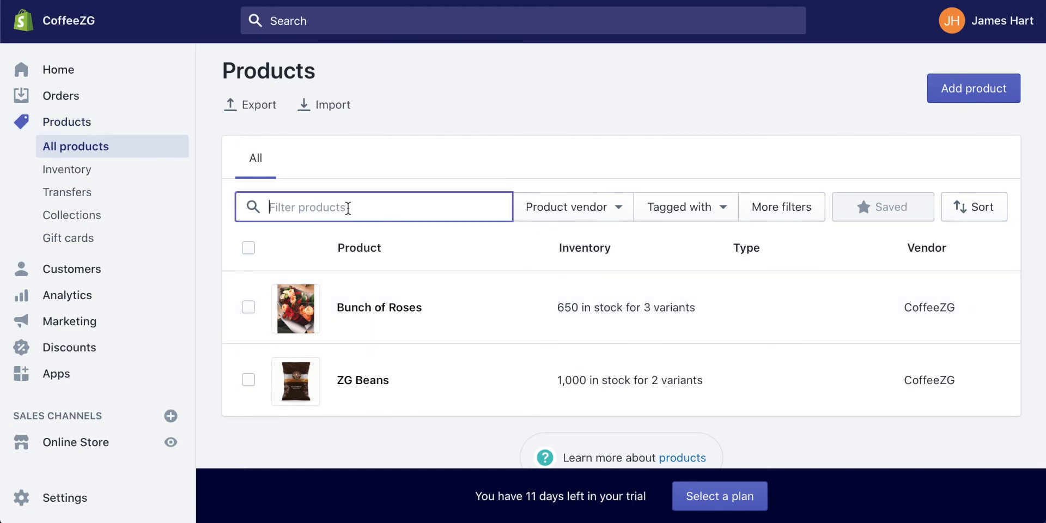
{"action": "type", "text": "bunch"}
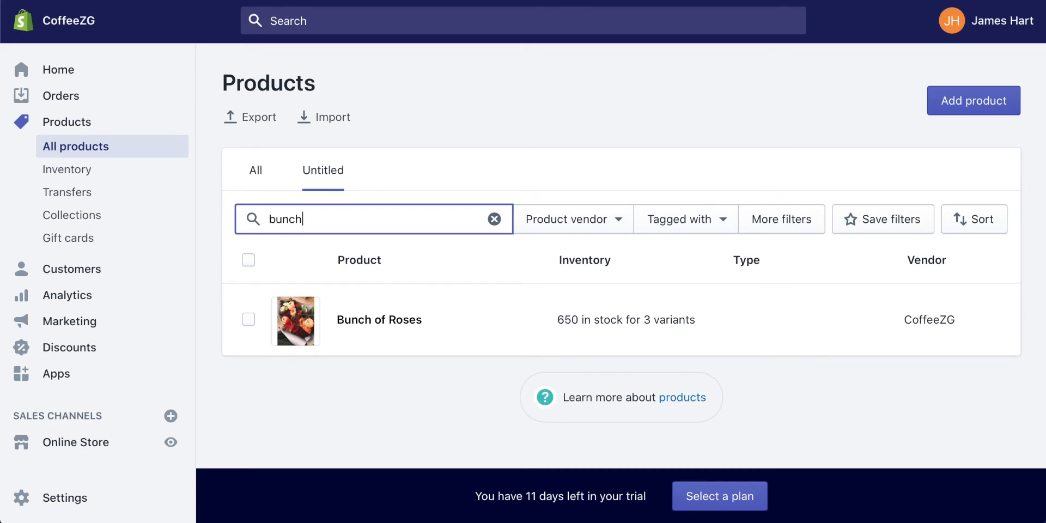
{"action": "key", "text": "BackSpace"}
{"action": "key", "text": "BackSpace"}
{"action": "key", "text": "BackSpace"}
{"action": "key", "text": "BackSpace"}
{"action": "key", "text": "BackSpace"}
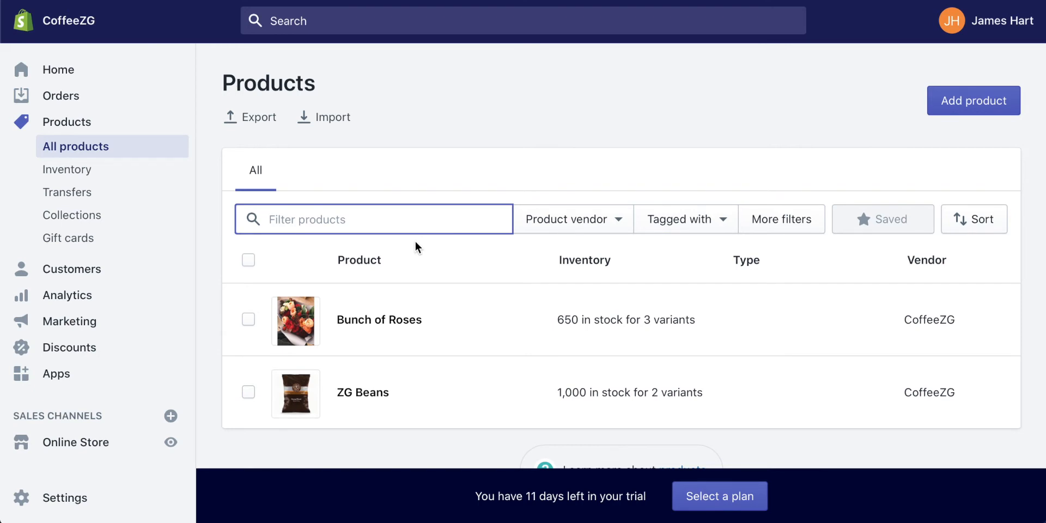
{"action": "left_click", "coordinate": [613, 232]}
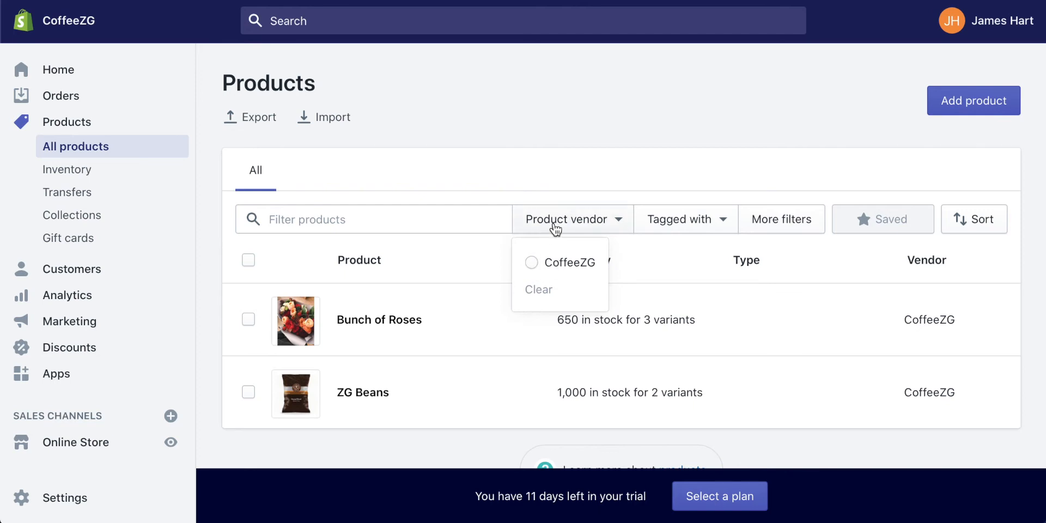
{"action": "left_click", "coordinate": [574, 182]}
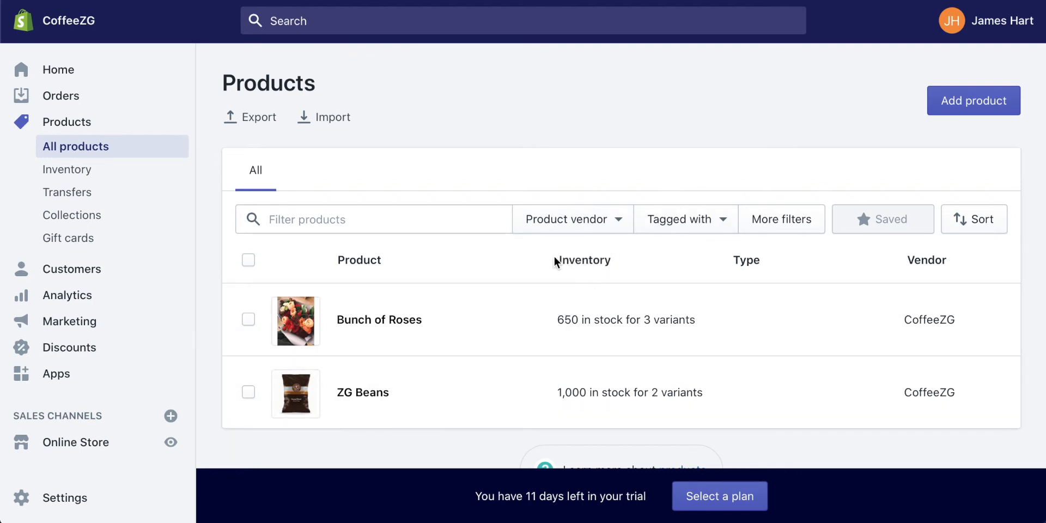
Start a new product and title it "Men's Hat"
{"action": "left_click", "coordinate": [973, 104]}
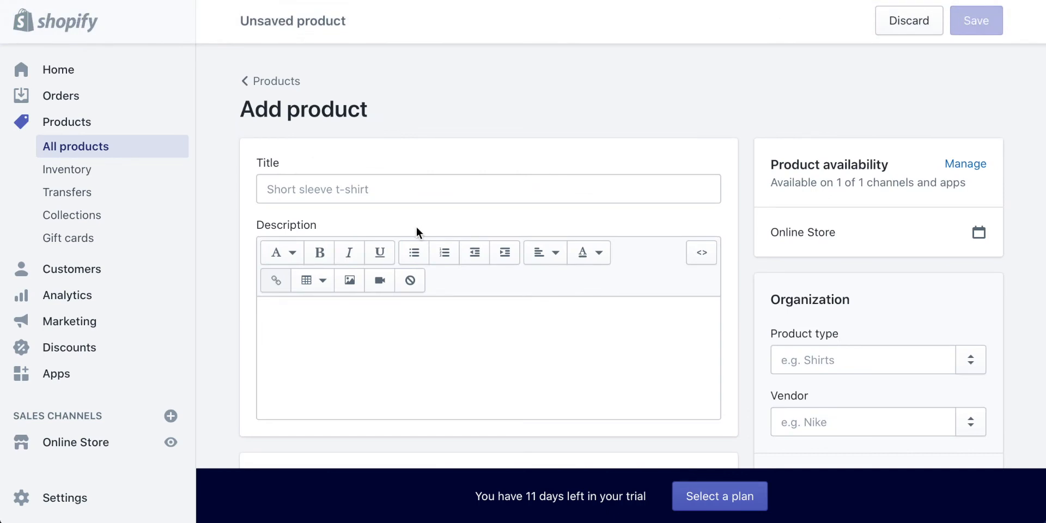
{"action": "left_click", "coordinate": [355, 189]}
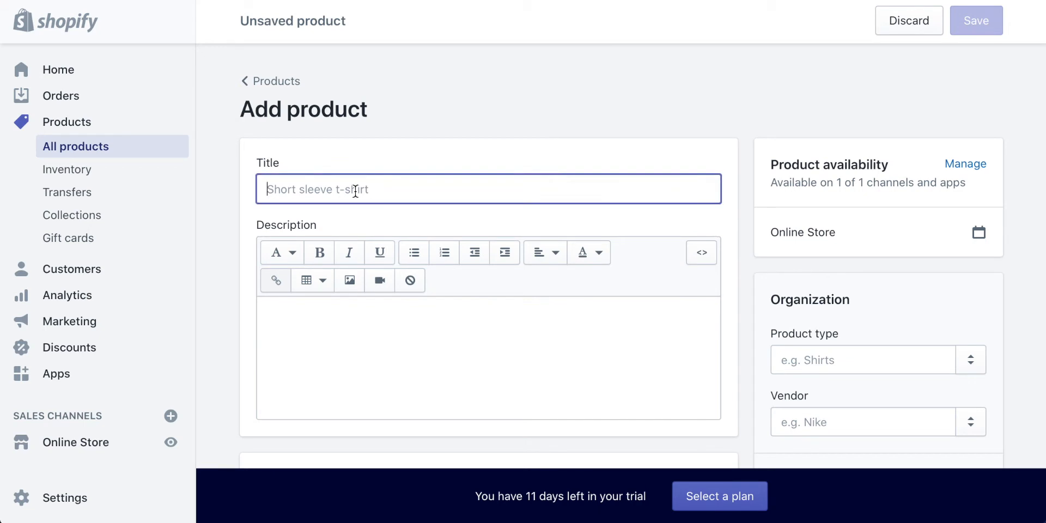
{"action": "type", "text": "M"}
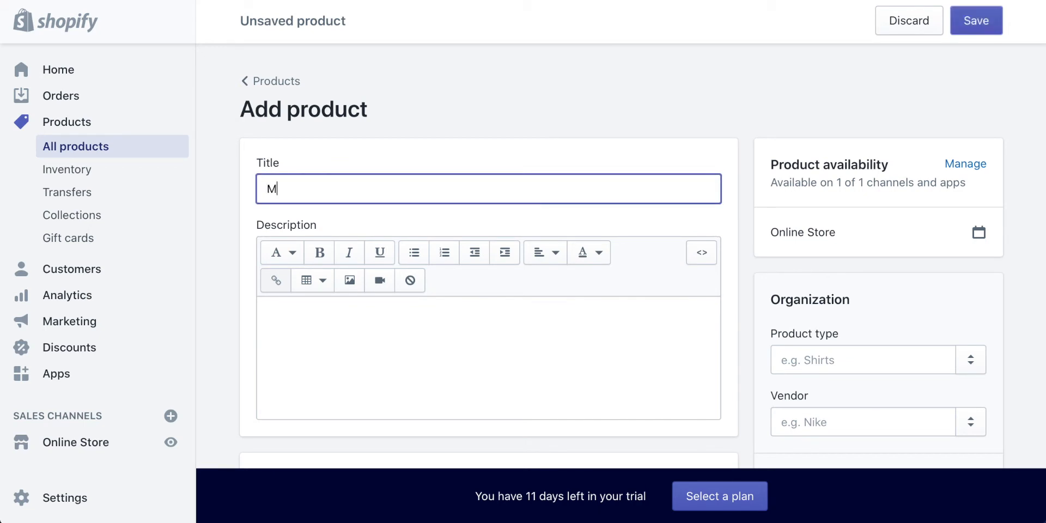
{"action": "type", "text": "en's Har"}
{"action": "key", "text": "BackSpace"}
{"action": "type", "text": "t"}
Enter the product description "This is a blue hat for men, it's amazing!"
{"action": "scroll", "coordinate": [393, 177], "scroll_direction": "down", "scroll_amount": 4}
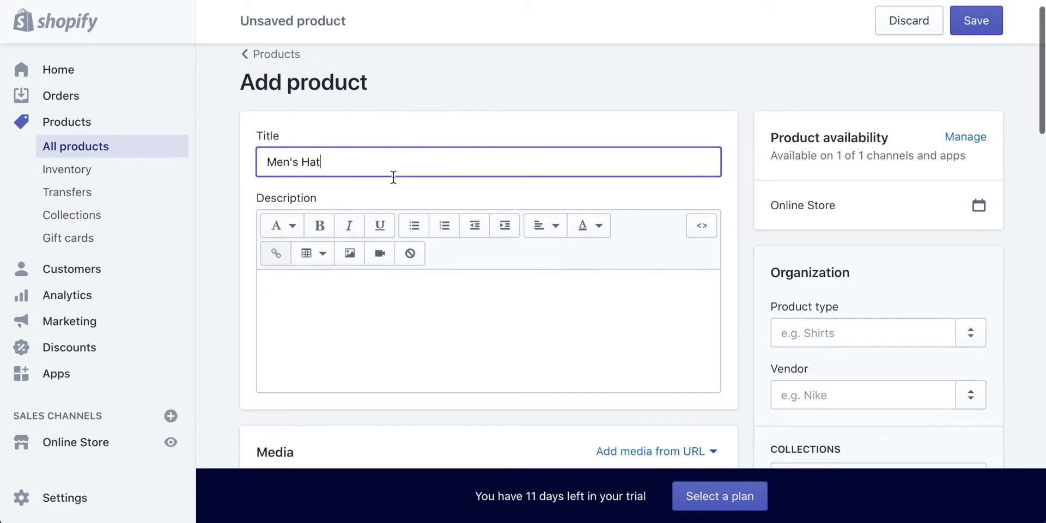
{"action": "left_click", "coordinate": [337, 267]}
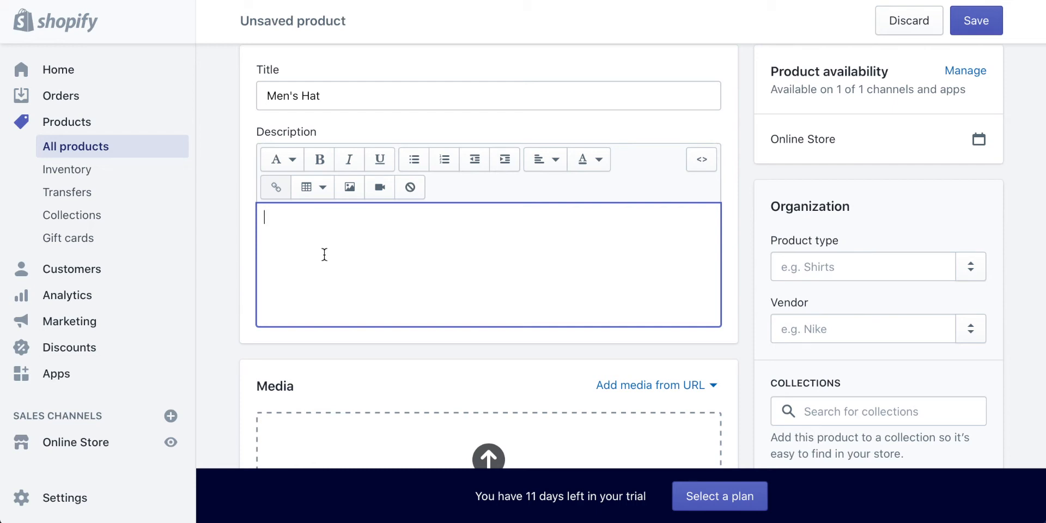
{"action": "type", "text": "This is a blue hat for men, it's amazing"}
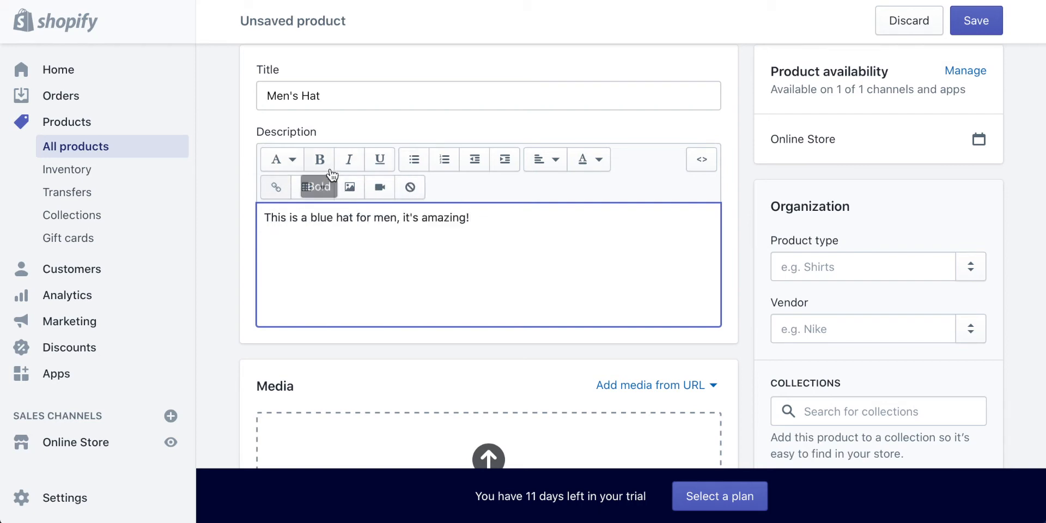
Try bold and italic formatting on the last words of the description, then remove both
{"action": "left_click_drag", "start_coordinate": [493, 214], "coordinate": [389, 215]}
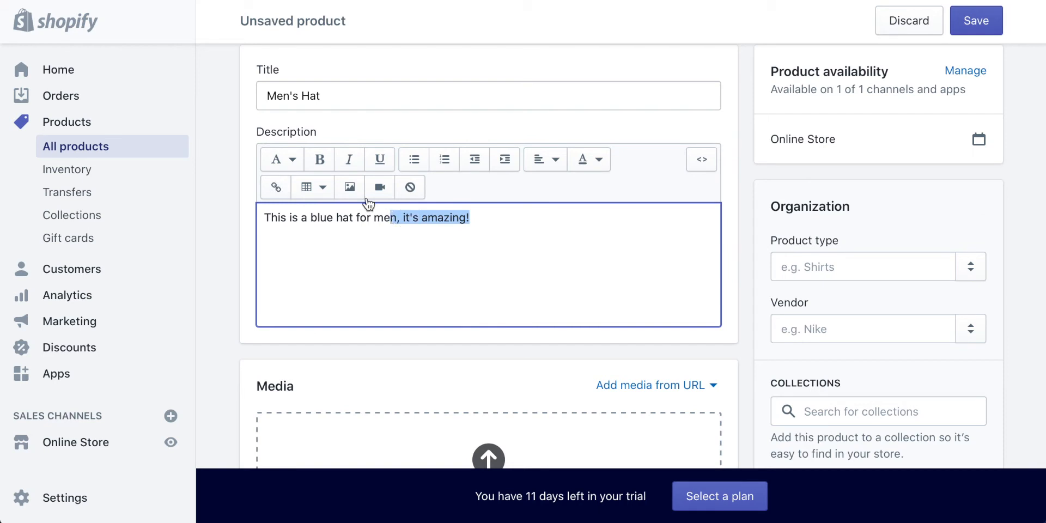
{"action": "left_click", "coordinate": [320, 163]}
{"action": "left_click", "coordinate": [350, 165]}
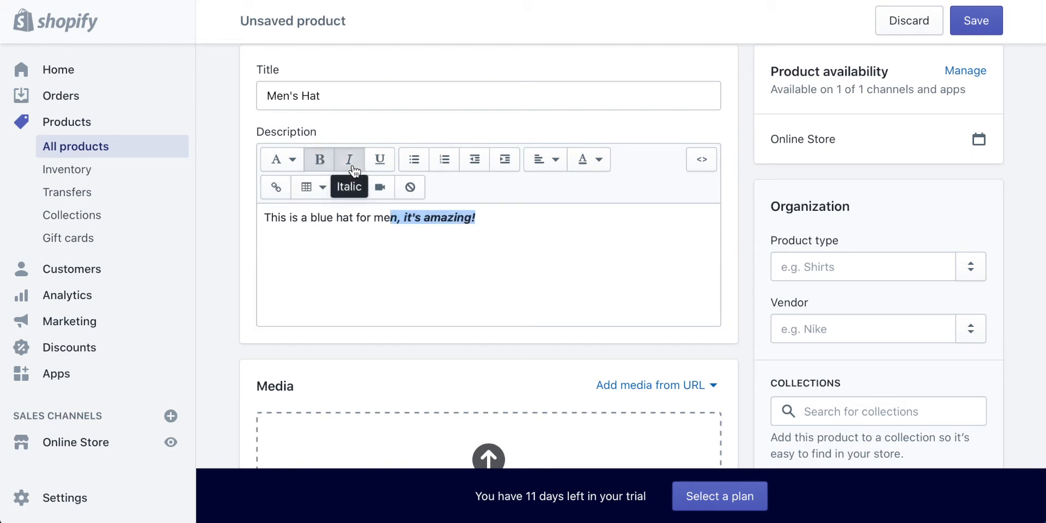
{"action": "left_click", "coordinate": [351, 166]}
{"action": "left_click", "coordinate": [320, 163]}
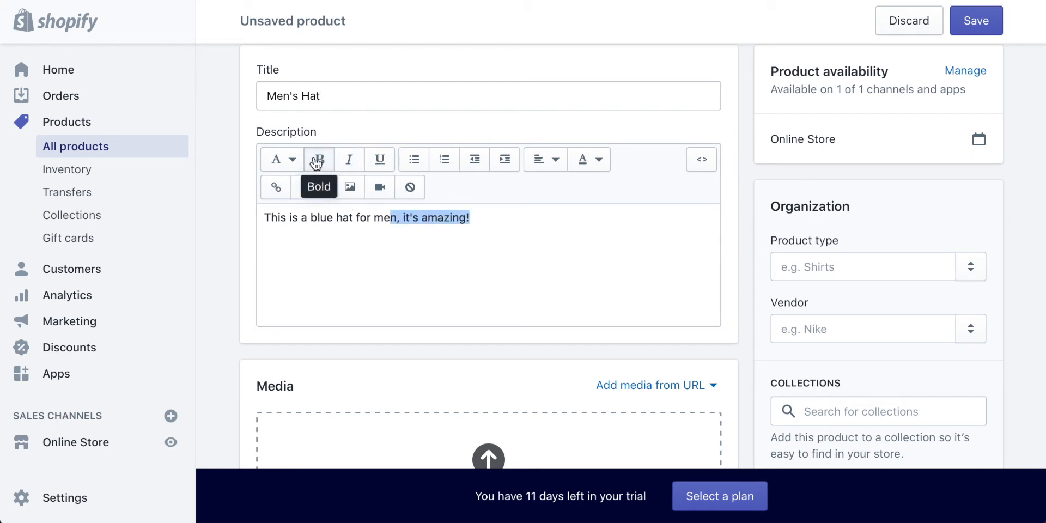
Add blank lines below the description text and upload the blue cap JPG from the Finder folder for inserting there
{"action": "left_click", "coordinate": [516, 233]}
{"action": "key", "text": "Return"}
{"action": "key", "text": "Return"}
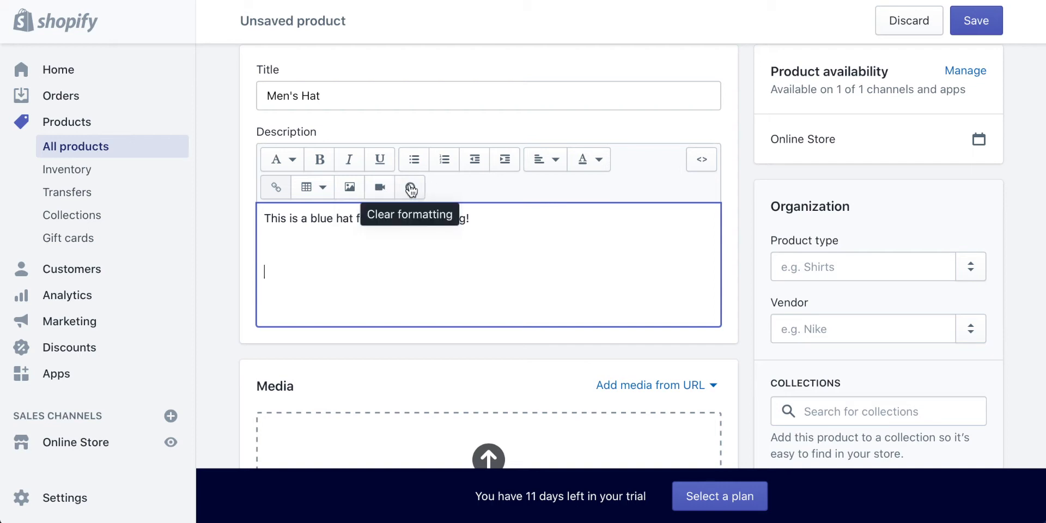
{"action": "left_click", "coordinate": [352, 186]}
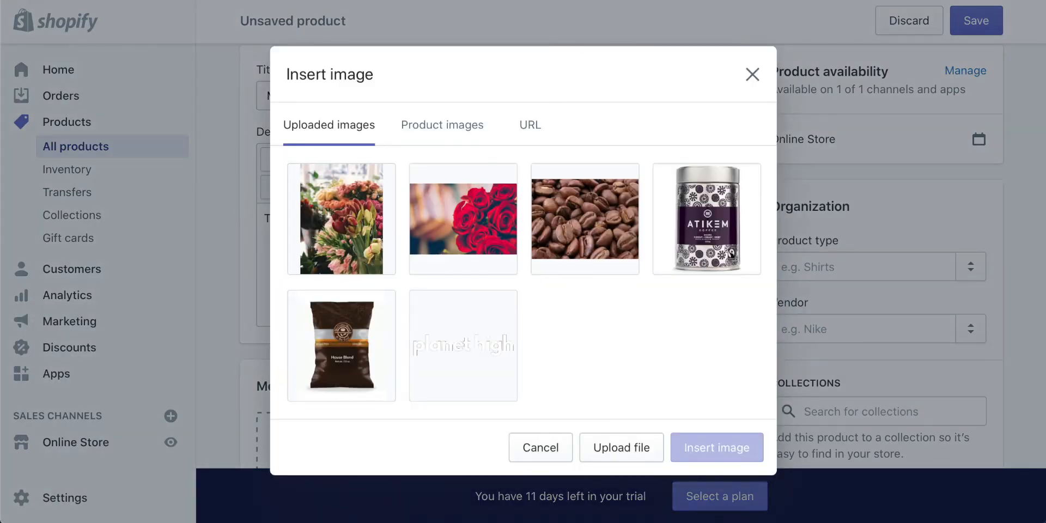
{"action": "left_click_drag", "start_coordinate": [810, 402], "coordinate": [851, 361]}
{"action": "left_click_drag", "start_coordinate": [909, 122], "coordinate": [826, 133]}
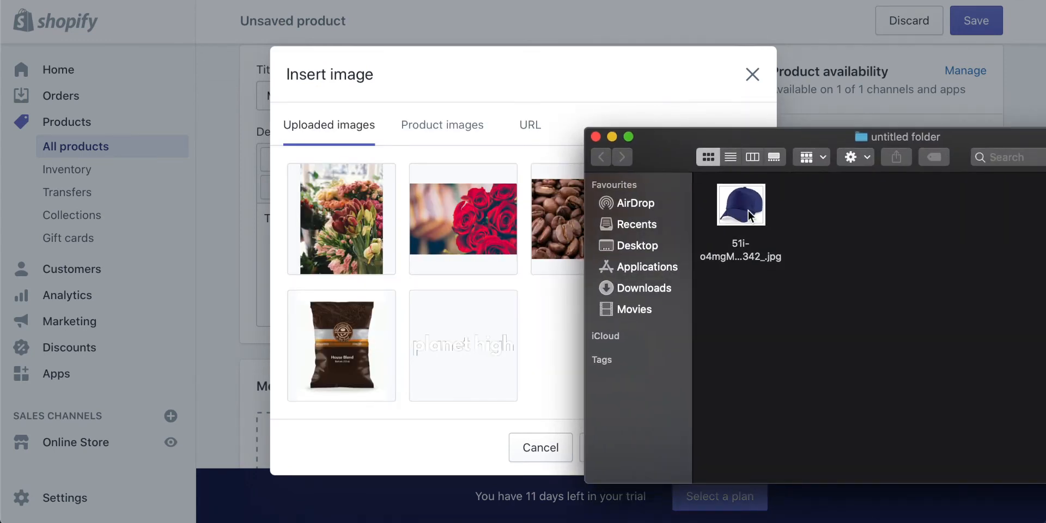
{"action": "left_click_drag", "start_coordinate": [748, 213], "coordinate": [426, 261]}
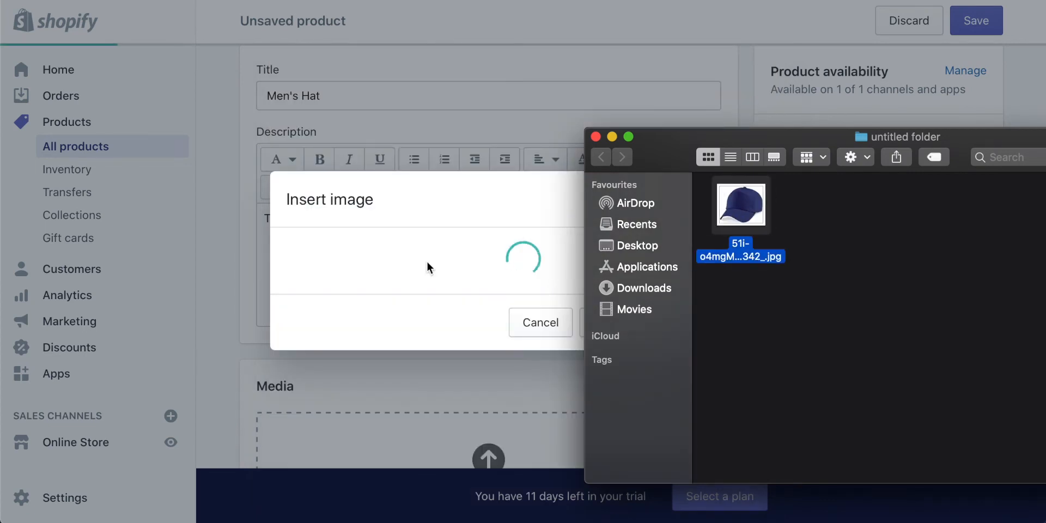
{"action": "left_click_drag", "start_coordinate": [745, 142], "coordinate": [1045, 520]}
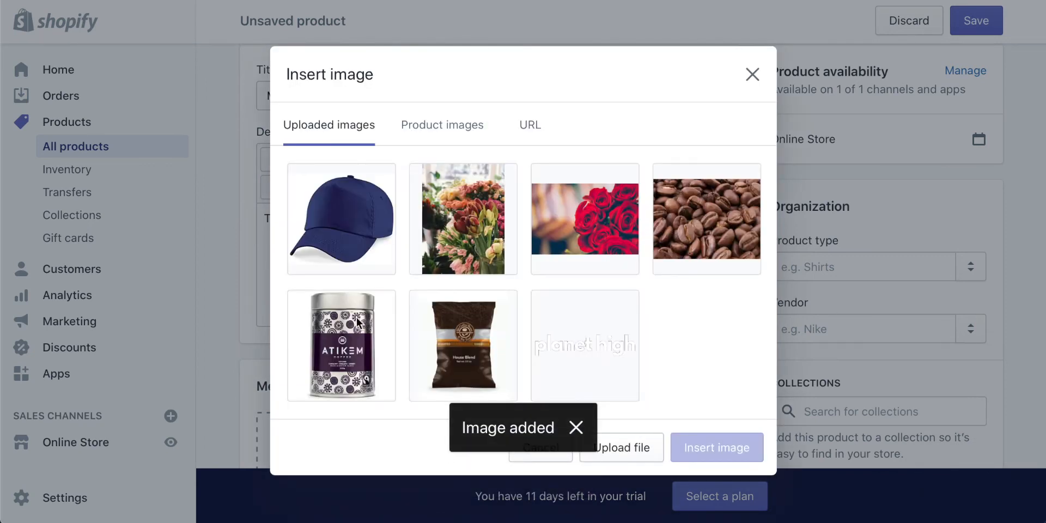
Insert the uploaded blue cap image into the description at the Large (480x480) size
{"action": "left_click", "coordinate": [350, 215]}
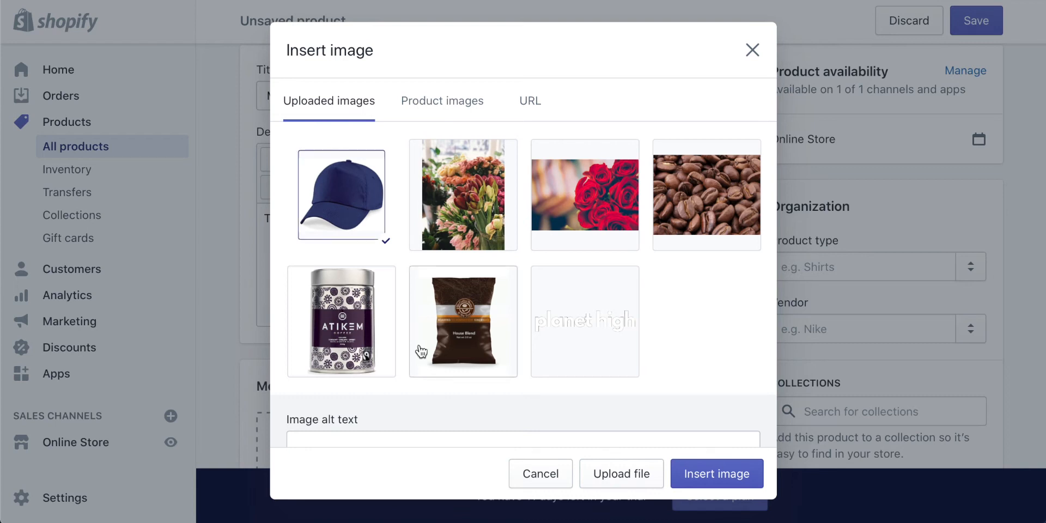
{"action": "scroll", "coordinate": [501, 444], "scroll_direction": "down", "scroll_amount": 2}
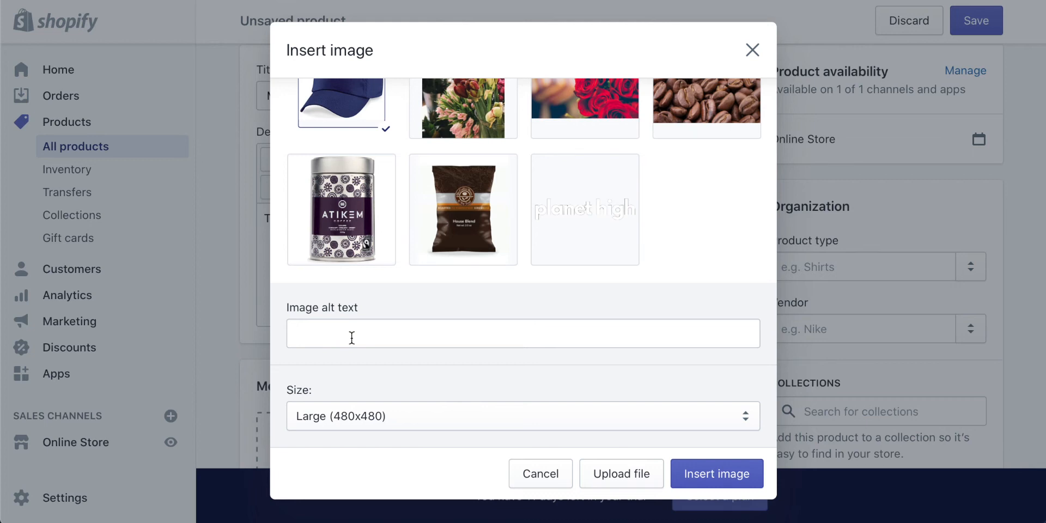
{"action": "left_click", "coordinate": [388, 418]}
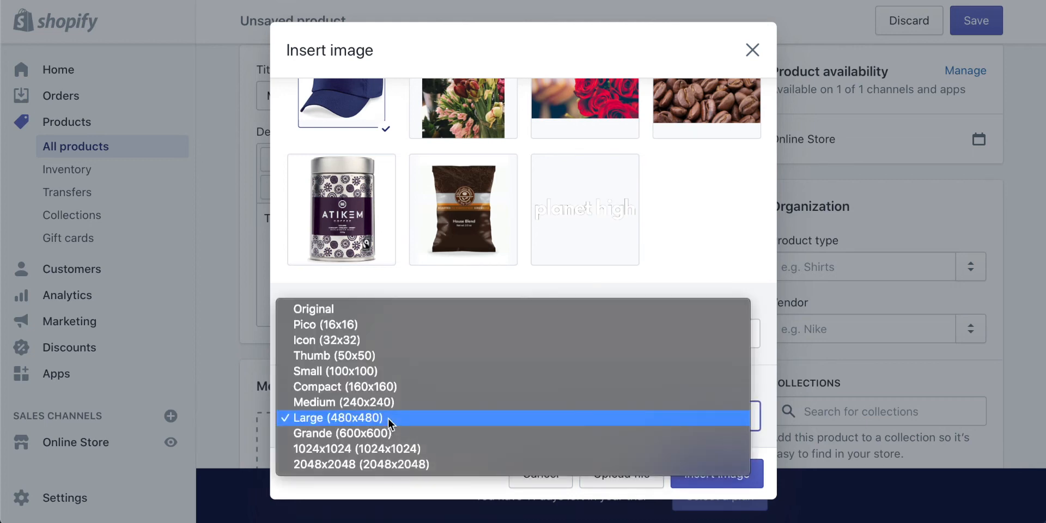
{"action": "left_click", "coordinate": [556, 272]}
{"action": "left_click", "coordinate": [717, 476]}
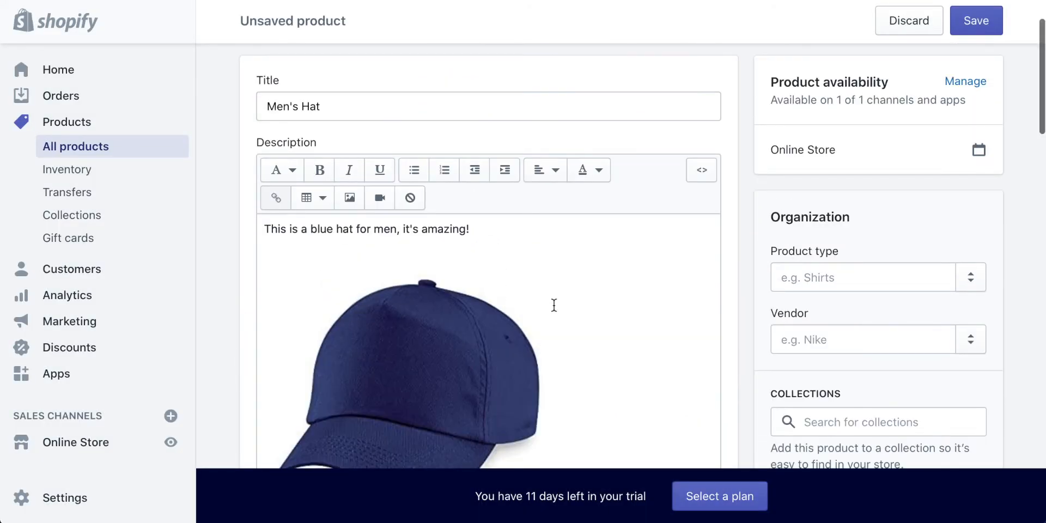
Shrink the cap image in the description to about two thirds of its inserted size
{"action": "scroll", "coordinate": [553, 306], "scroll_direction": "down", "scroll_amount": 5}
{"action": "scroll", "coordinate": [448, 247], "scroll_direction": "up", "scroll_amount": 2}
{"action": "scroll", "coordinate": [449, 247], "scroll_direction": "up", "scroll_amount": 2}
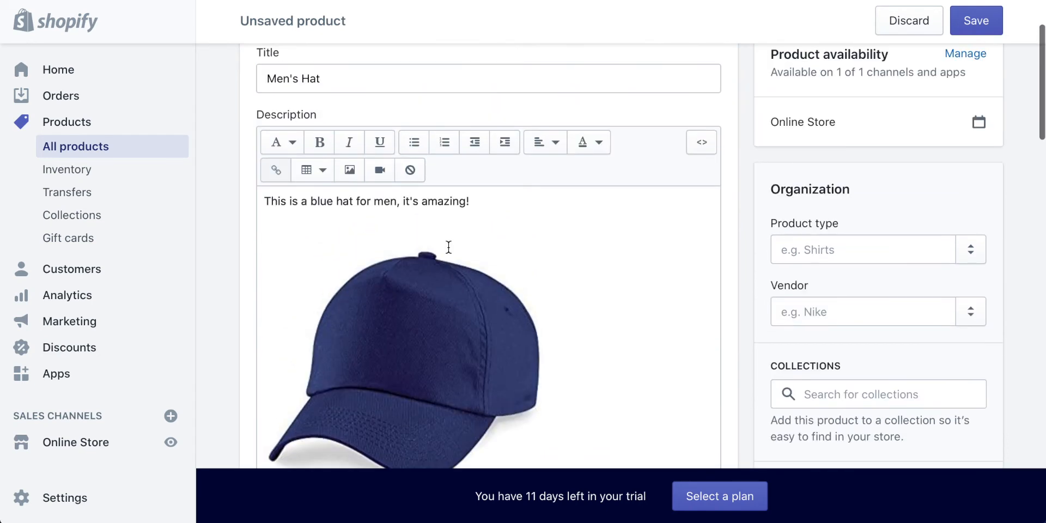
{"action": "left_click", "coordinate": [446, 329]}
{"action": "left_click", "coordinate": [619, 350]}
{"action": "left_click", "coordinate": [498, 354]}
{"action": "left_click_drag", "start_coordinate": [544, 249], "coordinate": [452, 330]}
{"action": "left_click_drag", "start_coordinate": [365, 367], "coordinate": [495, 365]}
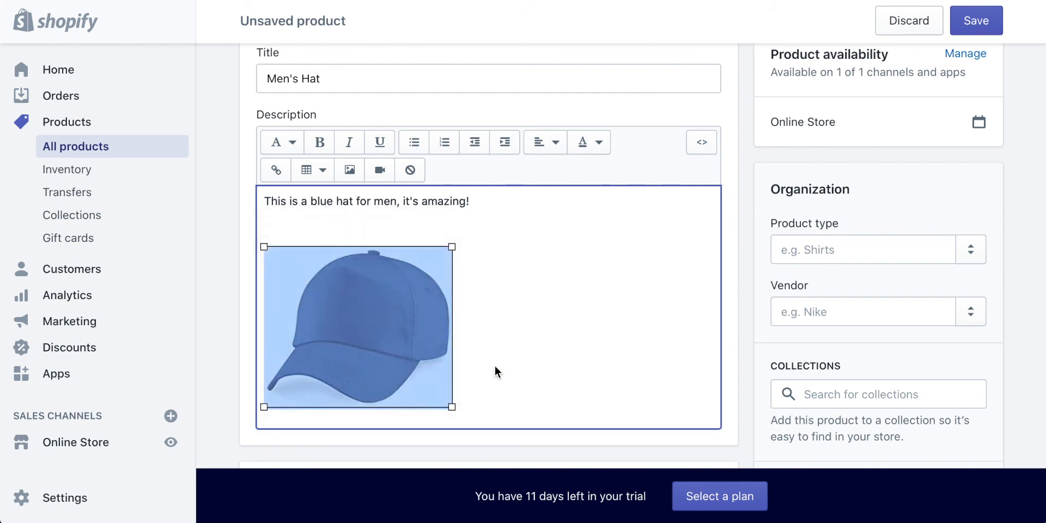
{"action": "left_click", "coordinate": [489, 404]}
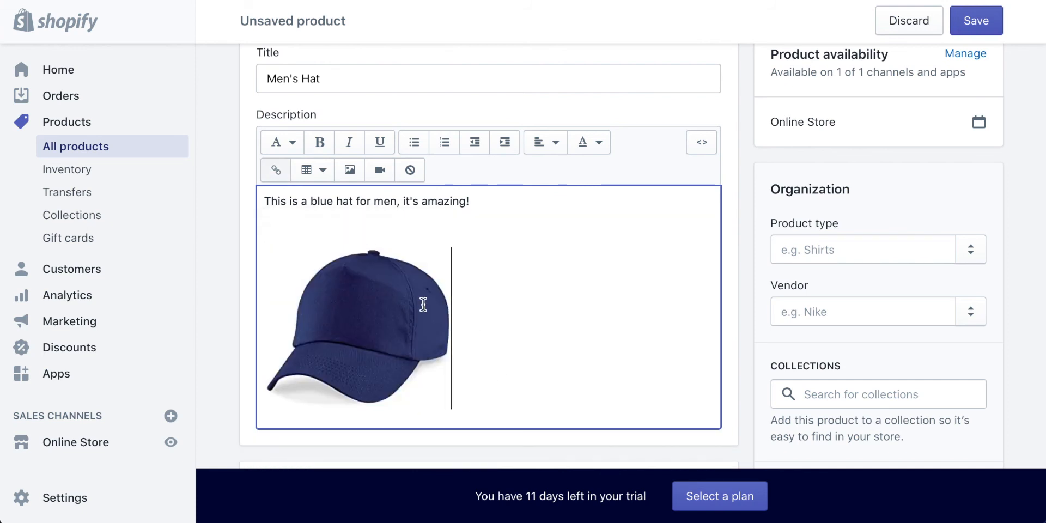
Delete the cap image and the blank lines from the description
{"action": "left_click", "coordinate": [386, 309]}
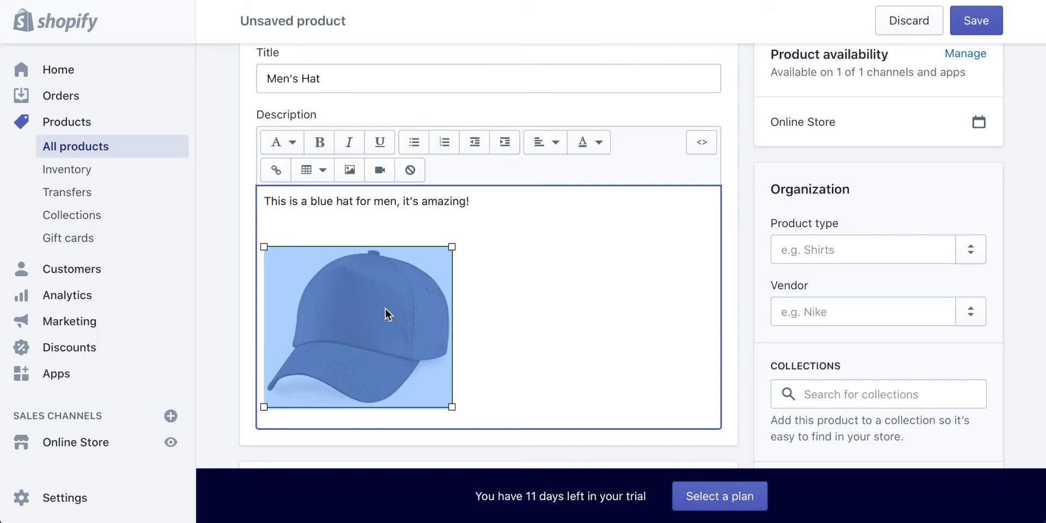
{"action": "key", "text": "Delete"}
{"action": "key", "text": "BackSpace"}
{"action": "scroll", "coordinate": [374, 299], "scroll_direction": "up", "scroll_amount": 2}
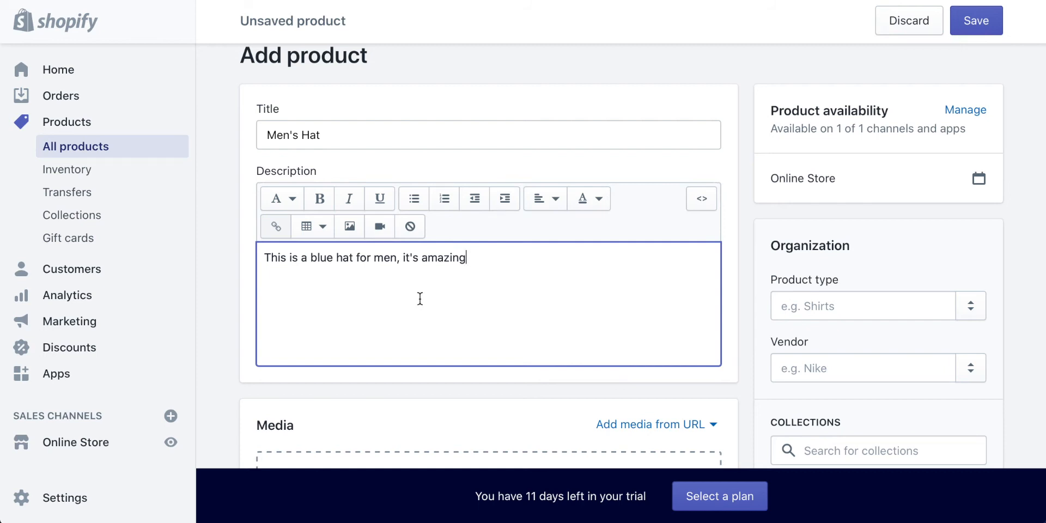
Upload the blue cap JPG from the Finder folder to the product's media
{"action": "scroll", "coordinate": [420, 299], "scroll_direction": "down", "scroll_amount": 5}
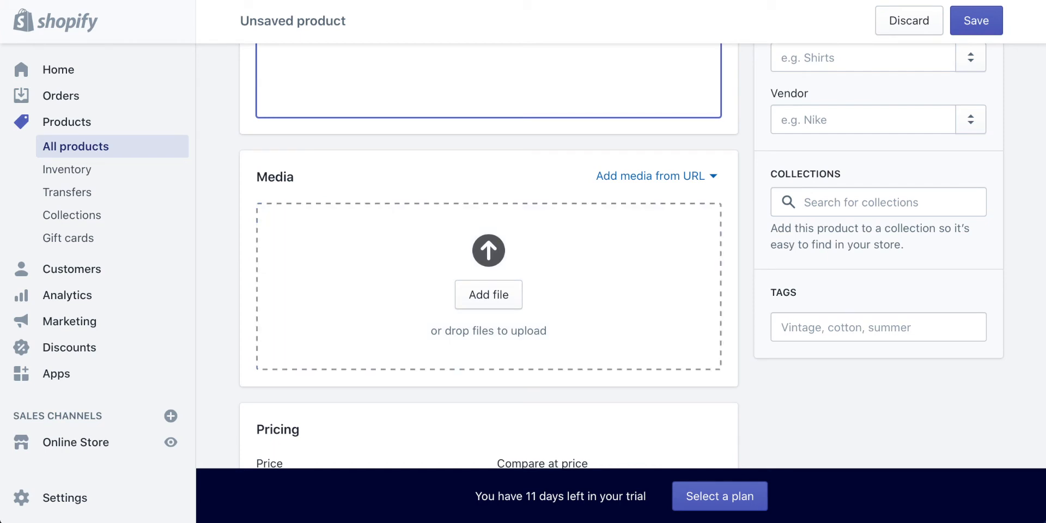
{"action": "left_click_drag", "start_coordinate": [1043, 521], "coordinate": [915, 181]}
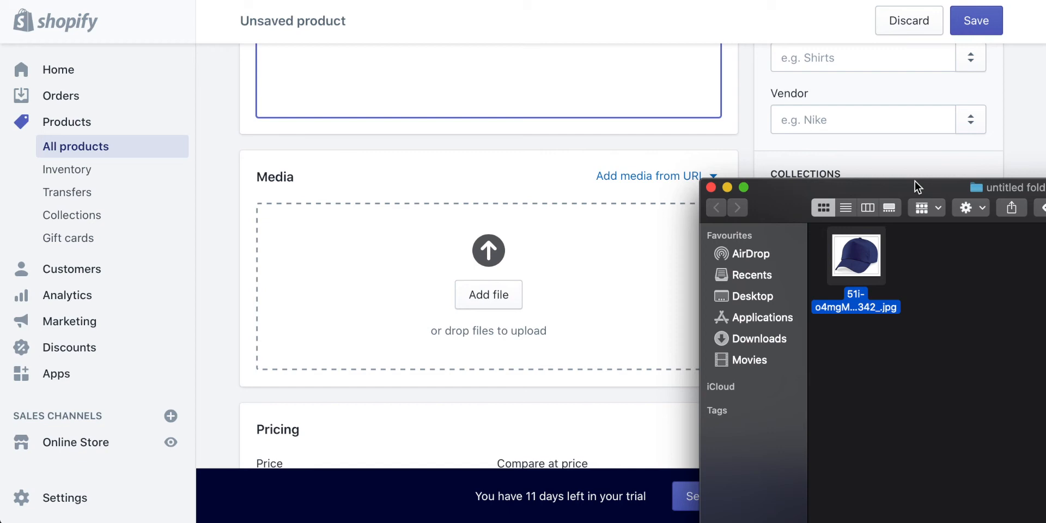
{"action": "left_click_drag", "start_coordinate": [915, 181], "coordinate": [890, 160]}
{"action": "left_click_drag", "start_coordinate": [837, 240], "coordinate": [405, 283]}
{"action": "left_click_drag", "start_coordinate": [759, 185], "coordinate": [1045, 199]}
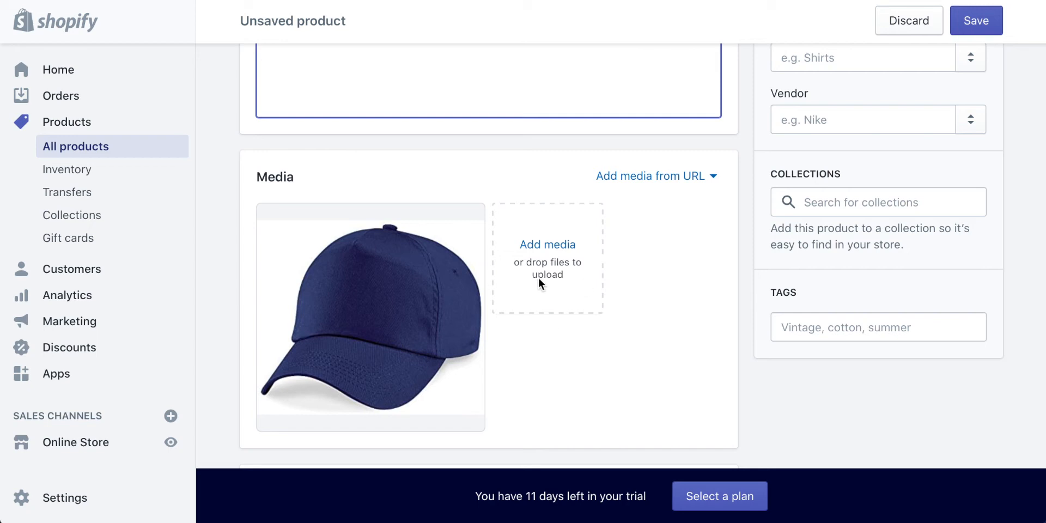
Add a second blue cap image from the Finder folder to the product's media
{"action": "left_click_drag", "start_coordinate": [1027, 521], "coordinate": [1012, 312]}
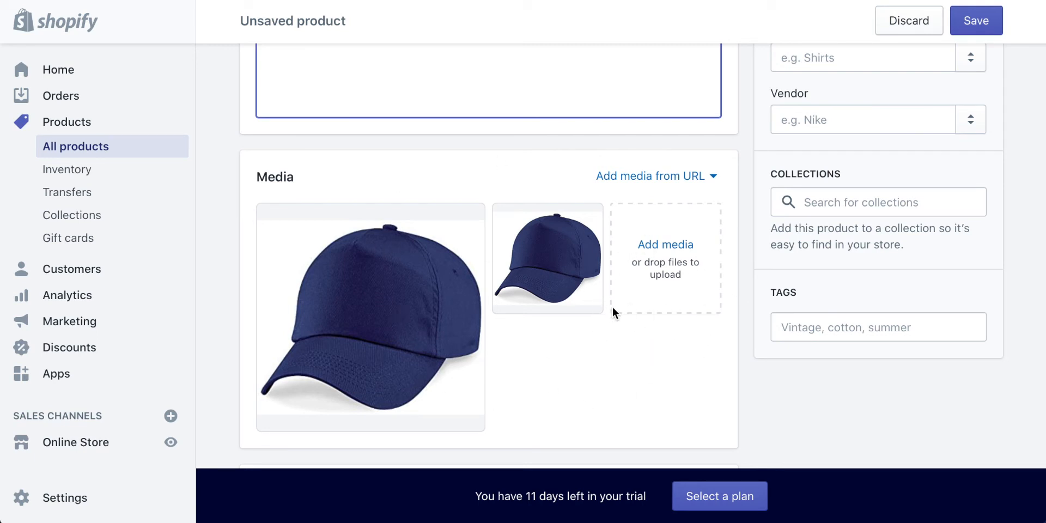
Set the product's price to £30 and its compare at price to £40
{"action": "scroll", "coordinate": [597, 374], "scroll_direction": "down", "scroll_amount": 7}
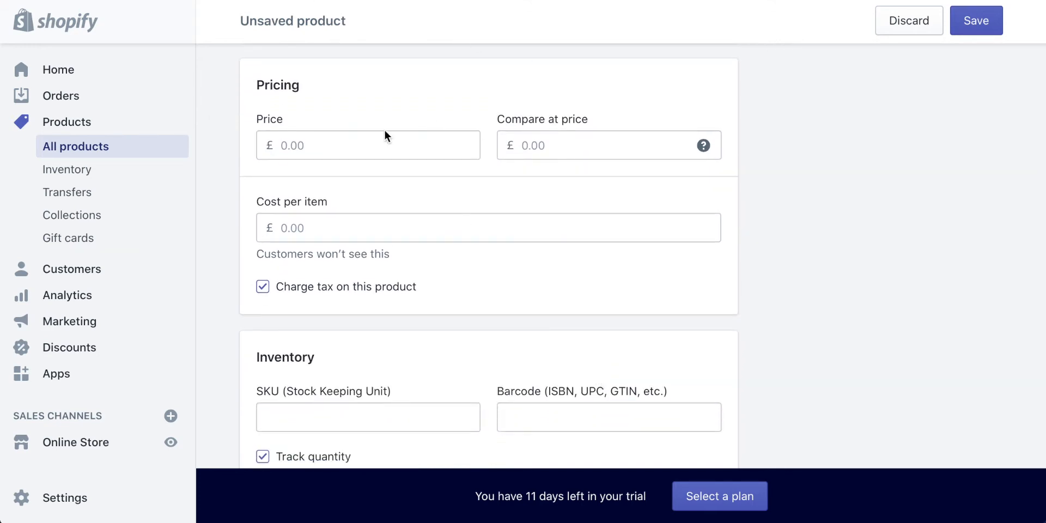
{"action": "left_click", "coordinate": [313, 147]}
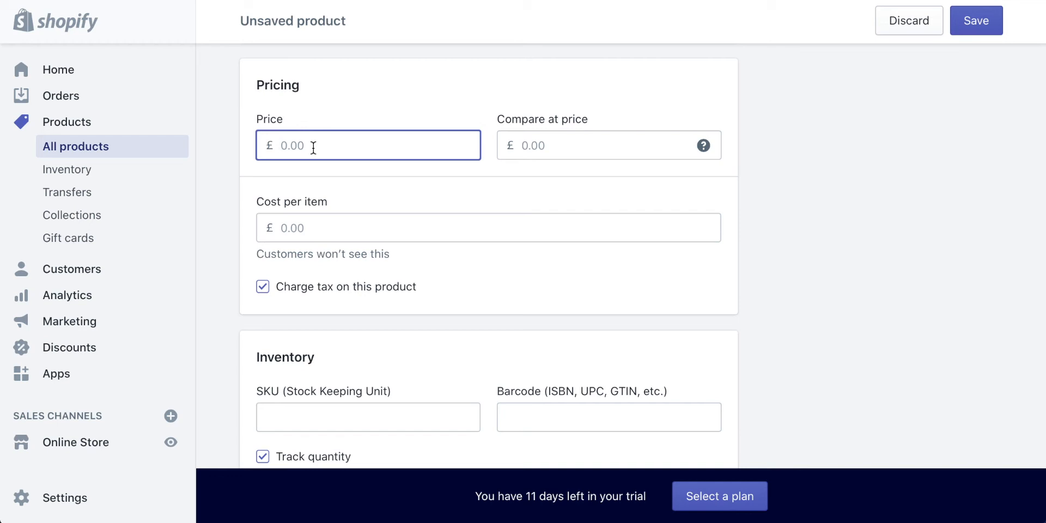
{"action": "type", "text": "30"}
{"action": "left_click", "coordinate": [555, 147]}
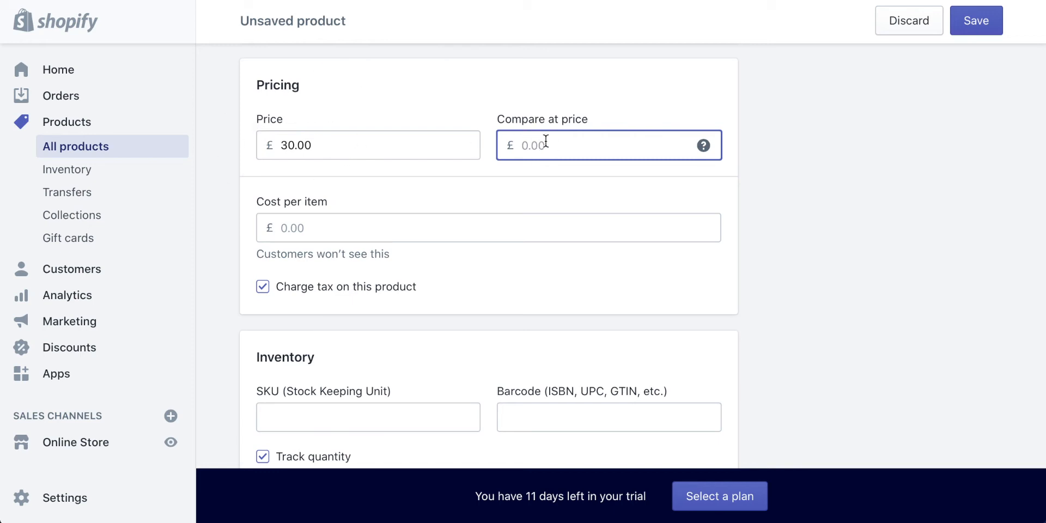
{"action": "type", "text": "40"}
{"action": "left_click", "coordinate": [324, 144]}
{"action": "left_click", "coordinate": [563, 153]}
Set the cost per item to £18 and turn off charging tax on this product
{"action": "left_click", "coordinate": [331, 225]}
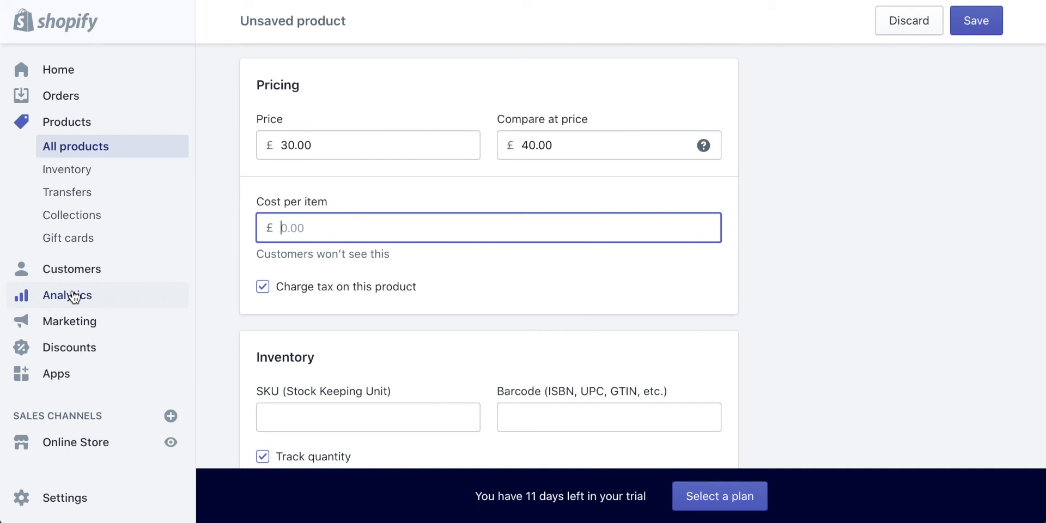
{"action": "type", "text": "18"}
{"action": "scroll", "coordinate": [580, 221], "scroll_direction": "down", "scroll_amount": 2}
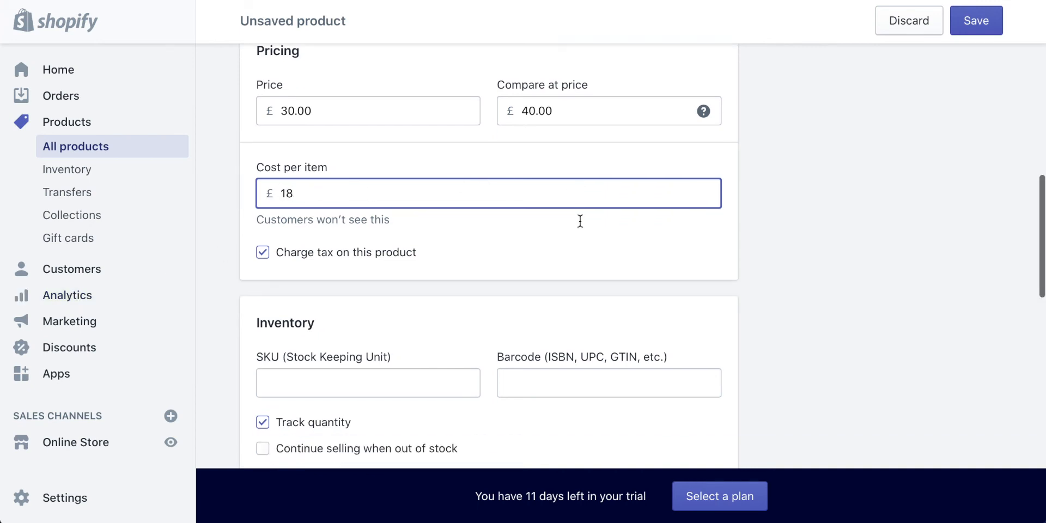
{"action": "scroll", "coordinate": [580, 221], "scroll_direction": "up", "scroll_amount": 2}
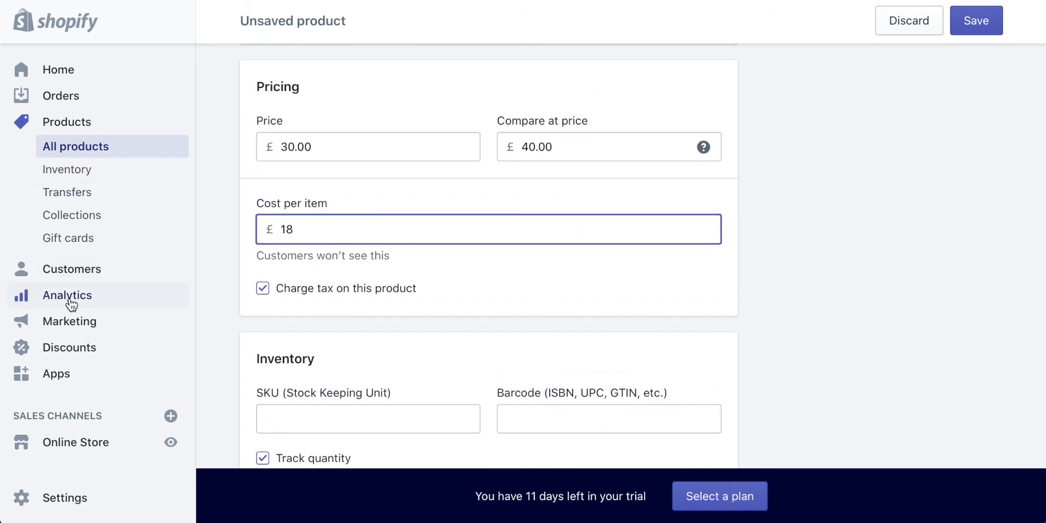
{"action": "left_click", "coordinate": [263, 289]}
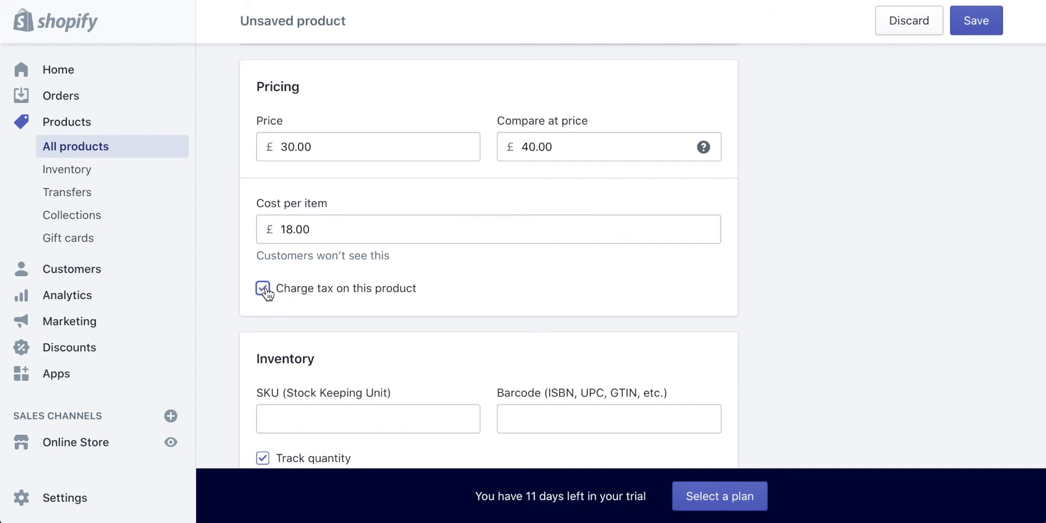
{"action": "left_click", "coordinate": [264, 289]}
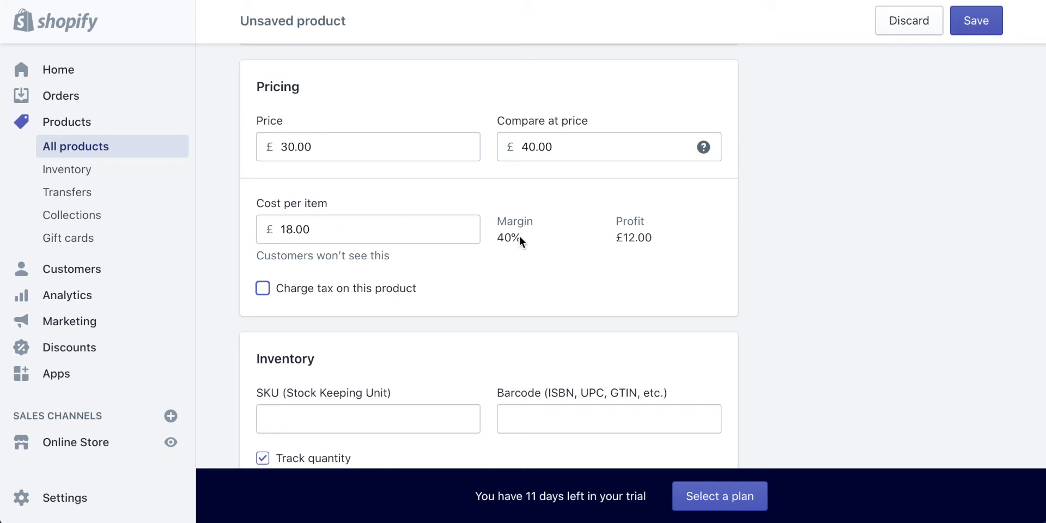
Try £25 as the cost per item and restore it to £18
{"action": "left_click_drag", "start_coordinate": [350, 226], "coordinate": [205, 227]}
{"action": "type", "text": "25"}
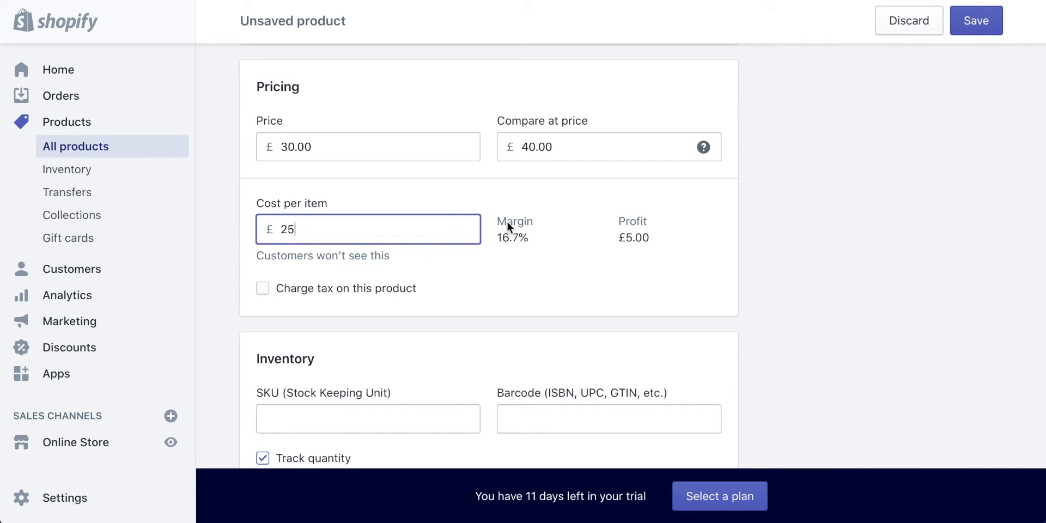
{"action": "left_click_drag", "start_coordinate": [330, 230], "coordinate": [224, 224]}
{"action": "type", "text": "18"}
Enter HH-001 as the SKU and toggle Track quantity off and back on
{"action": "scroll", "coordinate": [458, 204], "scroll_direction": "down", "scroll_amount": 5}
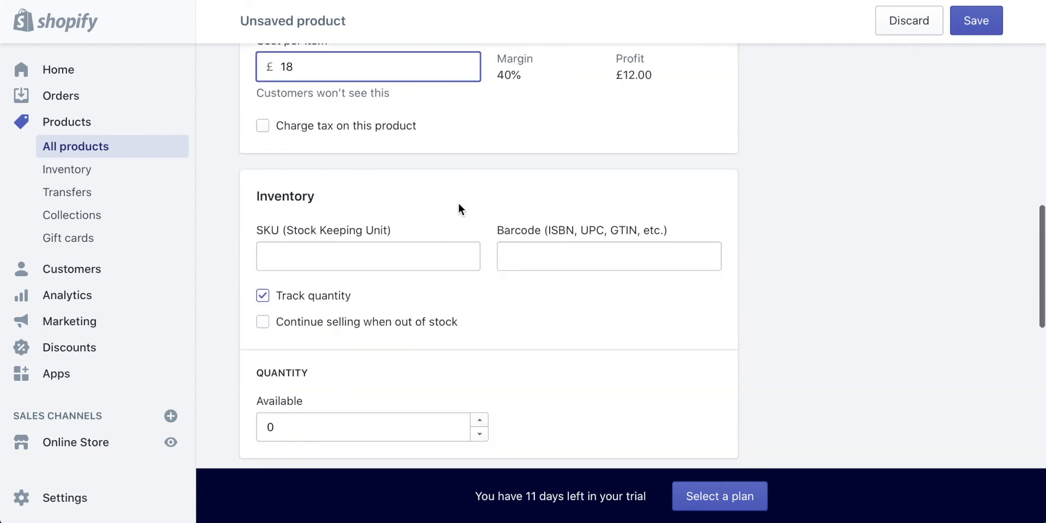
{"action": "left_click", "coordinate": [354, 204]}
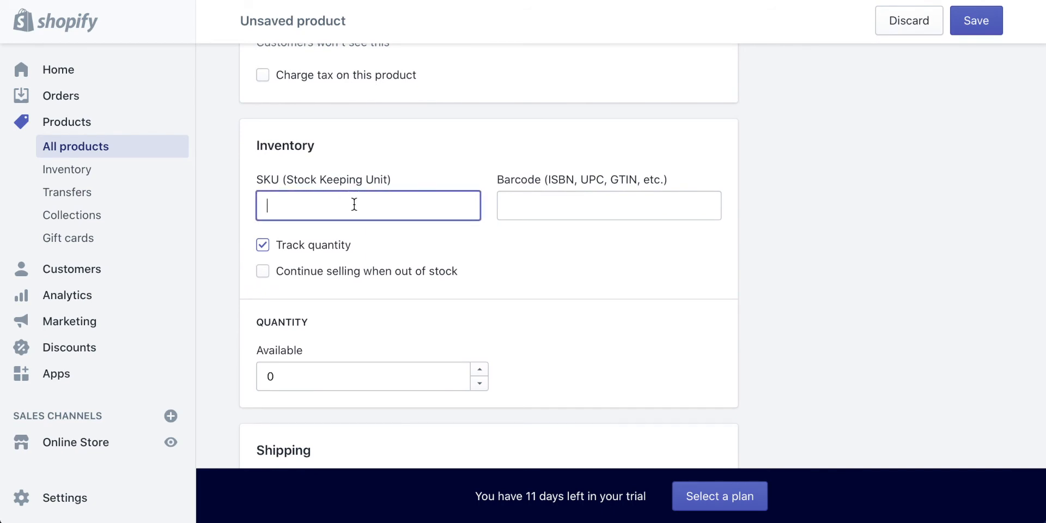
{"action": "type", "text": "HH-001"}
{"action": "left_click", "coordinate": [263, 246]}
{"action": "left_click", "coordinate": [263, 246]}
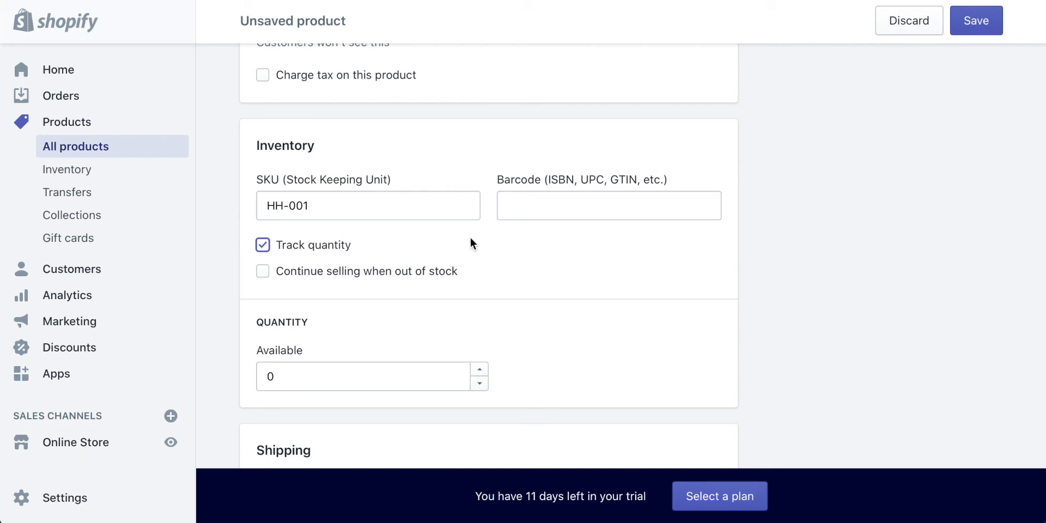
Examine the Barcode (ISBN, UPC, GTIN, etc.) field and the product sections above the inventory settings
{"action": "left_click", "coordinate": [561, 210]}
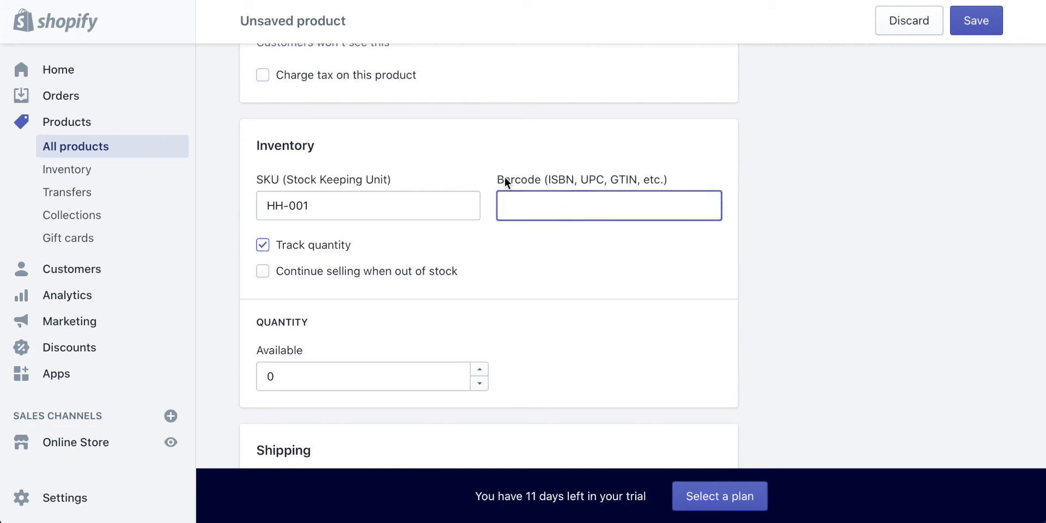
{"action": "left_click_drag", "start_coordinate": [668, 180], "coordinate": [521, 179]}
{"action": "scroll", "coordinate": [456, 243], "scroll_direction": "up", "scroll_amount": 8}
{"action": "scroll", "coordinate": [456, 248], "scroll_direction": "down", "scroll_amount": 8}
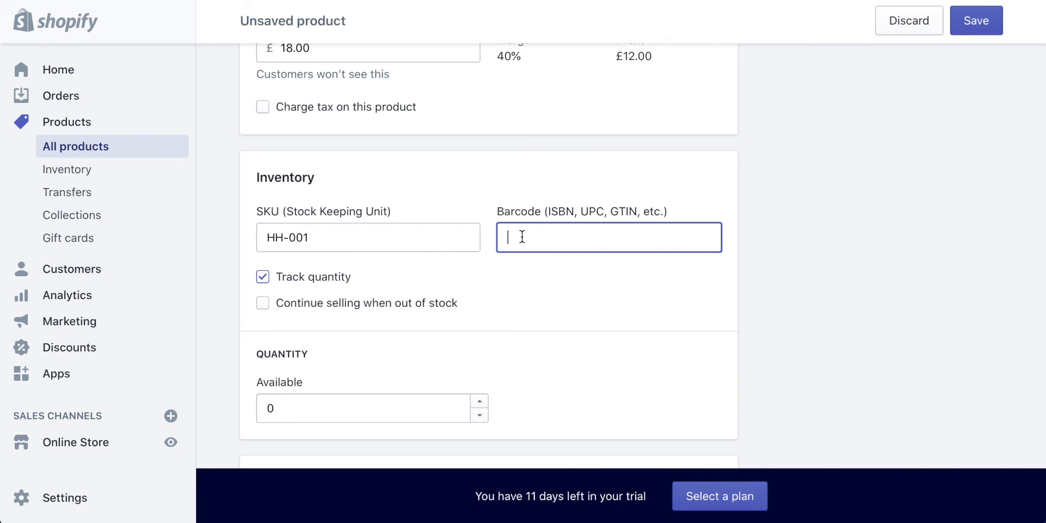
{"action": "left_click", "coordinate": [533, 237]}
{"action": "scroll", "coordinate": [547, 194], "scroll_direction": "up", "scroll_amount": 3}
{"action": "scroll", "coordinate": [546, 194], "scroll_direction": "up", "scroll_amount": 4}
{"action": "scroll", "coordinate": [547, 194], "scroll_direction": "down", "scroll_amount": 6}
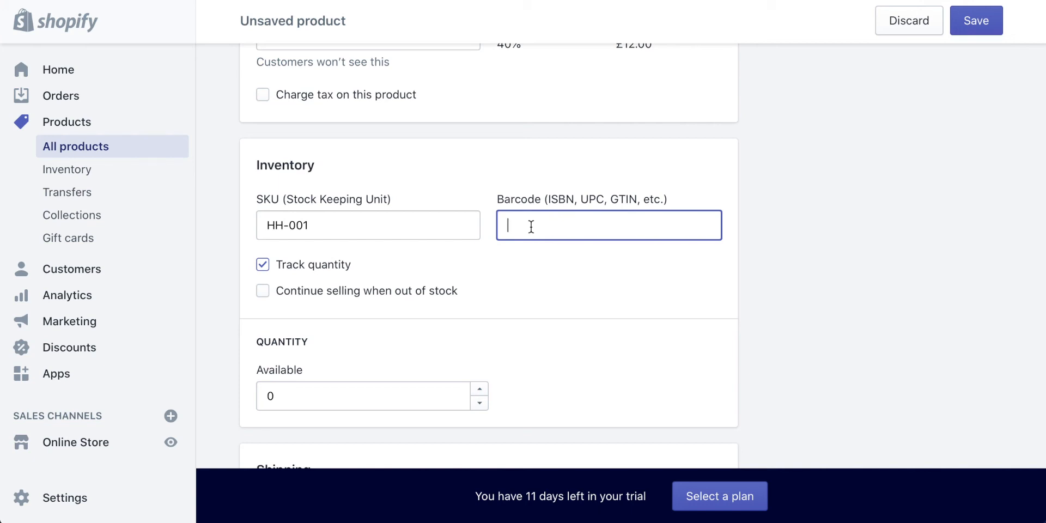
Check the option to continue selling when out of stock and set the available quantity to 50
{"action": "scroll", "coordinate": [531, 227], "scroll_direction": "down", "scroll_amount": 3}
{"action": "left_click", "coordinate": [263, 168]}
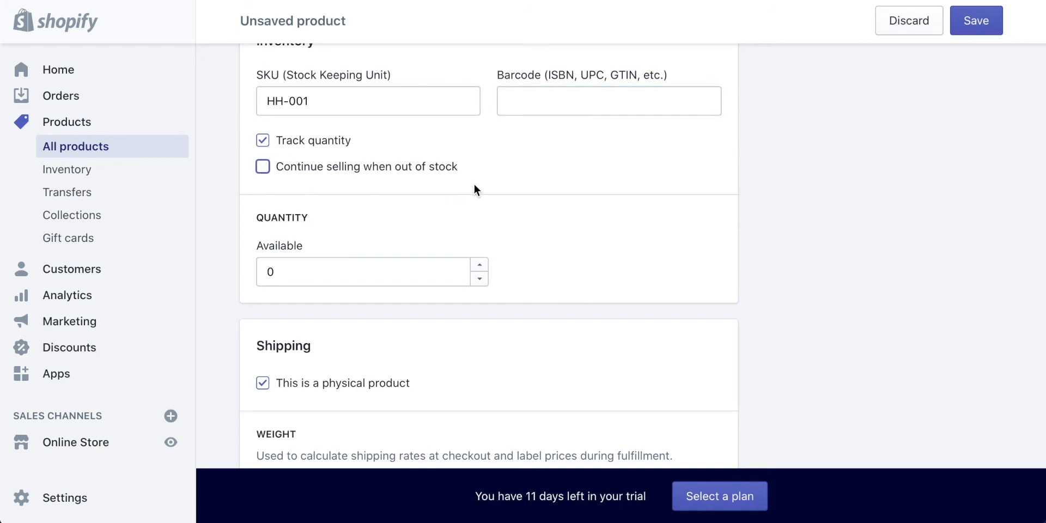
{"action": "scroll", "coordinate": [495, 183], "scroll_direction": "down", "scroll_amount": 2}
{"action": "left_click", "coordinate": [309, 200]}
{"action": "double_click", "coordinate": [275, 188]}
{"action": "type", "text": "50"}
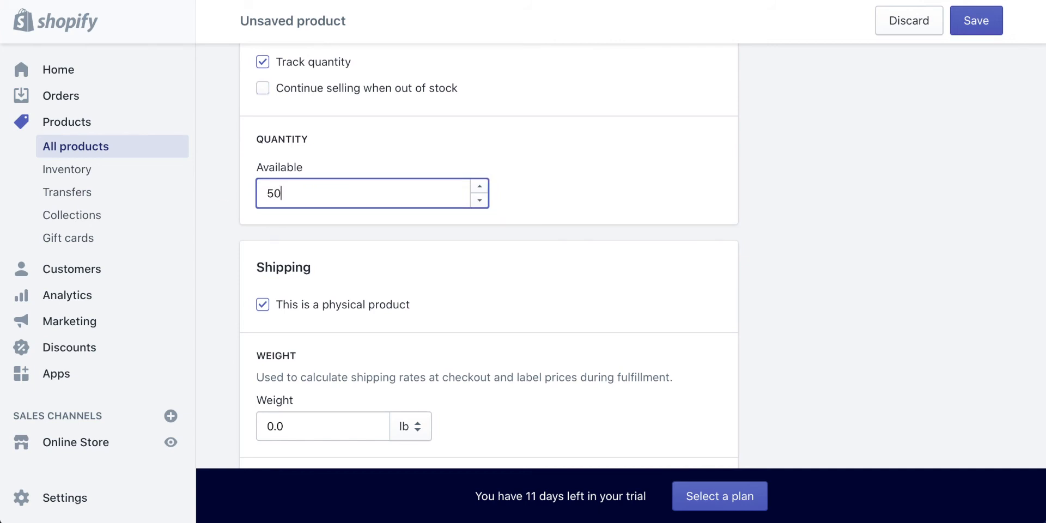
{"action": "left_click", "coordinate": [481, 188]}
{"action": "left_click", "coordinate": [482, 203]}
Toggle the physical product option in the shipping settings off and back on
{"action": "scroll", "coordinate": [517, 206], "scroll_direction": "down", "scroll_amount": 3}
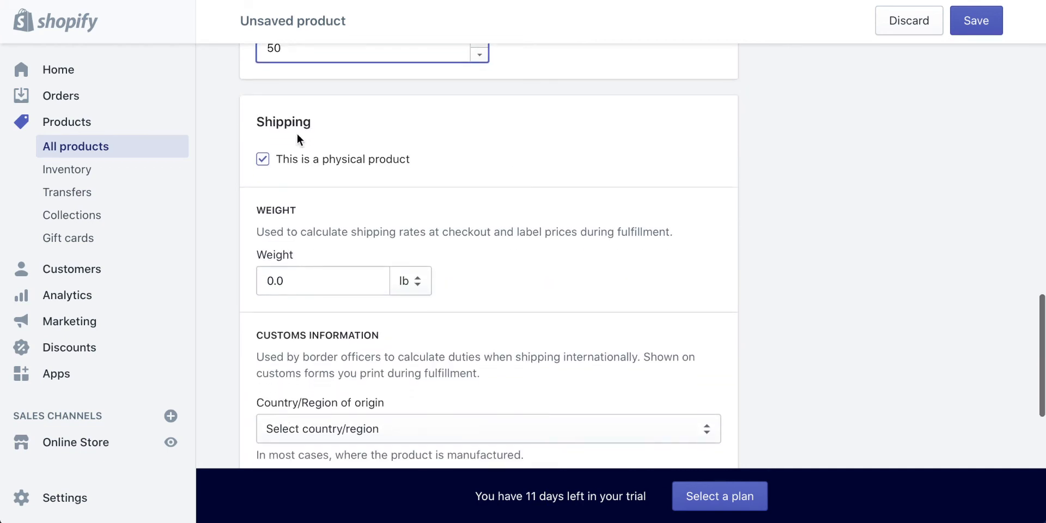
{"action": "left_click_drag", "start_coordinate": [406, 159], "coordinate": [312, 162]}
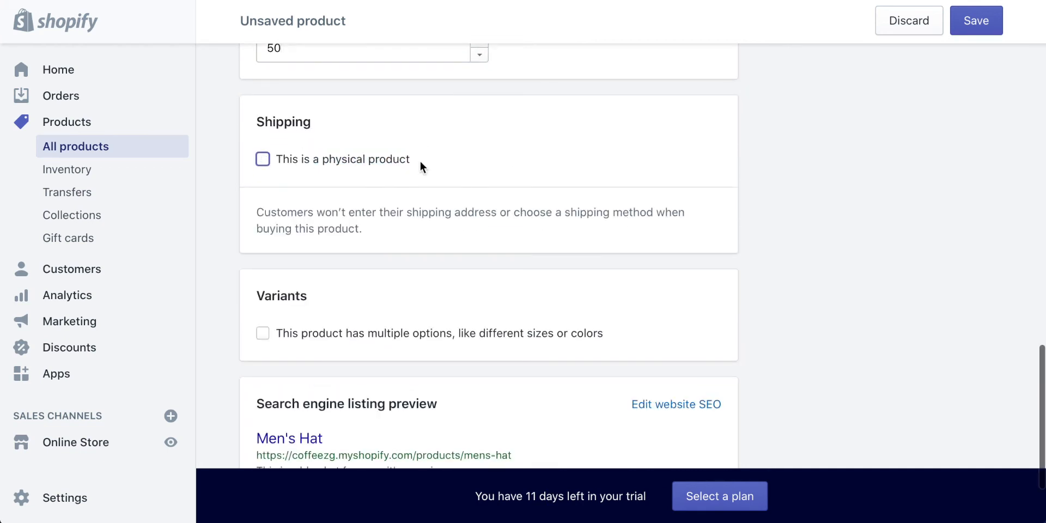
{"action": "left_click", "coordinate": [264, 161]}
{"action": "left_click", "coordinate": [263, 161]}
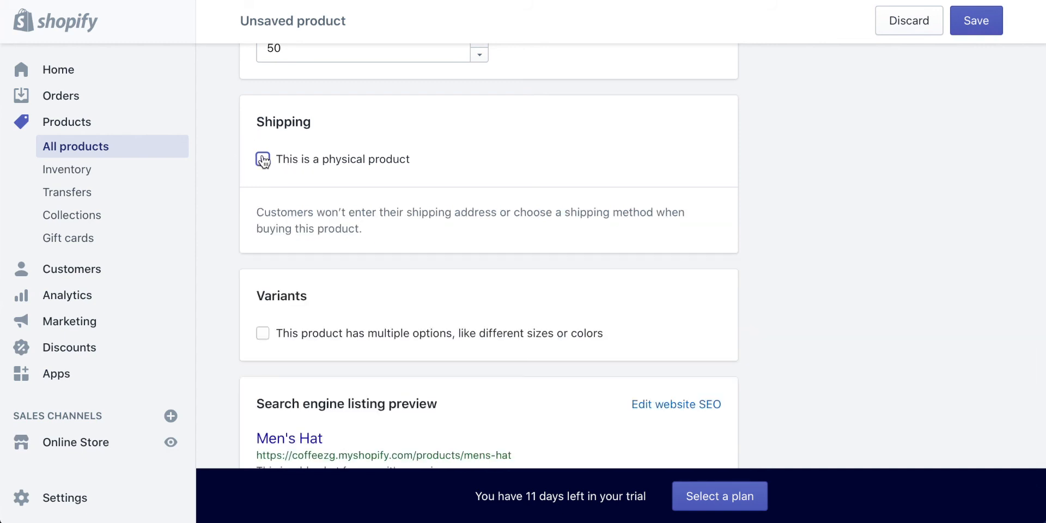
{"action": "left_click", "coordinate": [263, 159]}
Set the product's shipping weight to 250 g
{"action": "scroll", "coordinate": [444, 189], "scroll_direction": "down", "scroll_amount": 2}
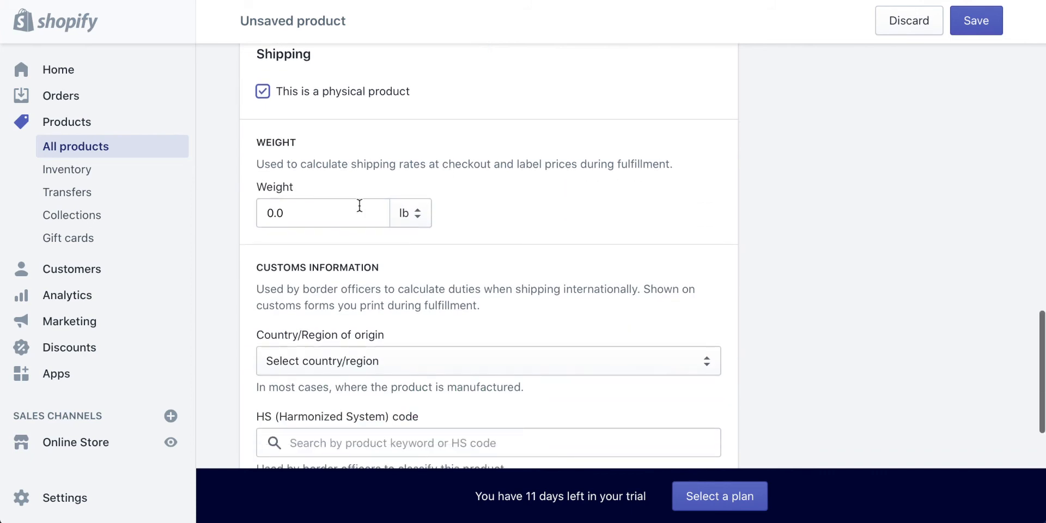
{"action": "left_click", "coordinate": [319, 207]}
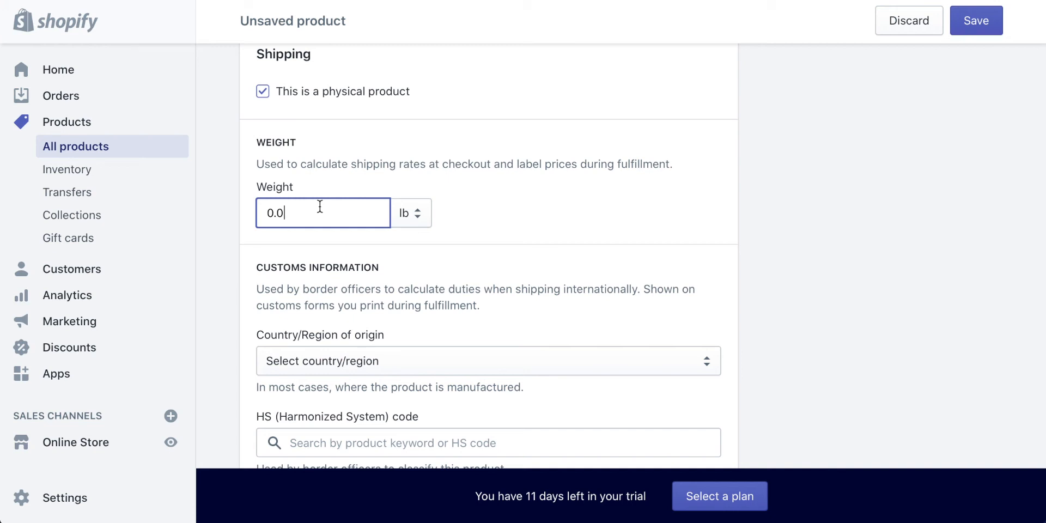
{"action": "left_click_drag", "start_coordinate": [302, 160], "coordinate": [516, 165]}
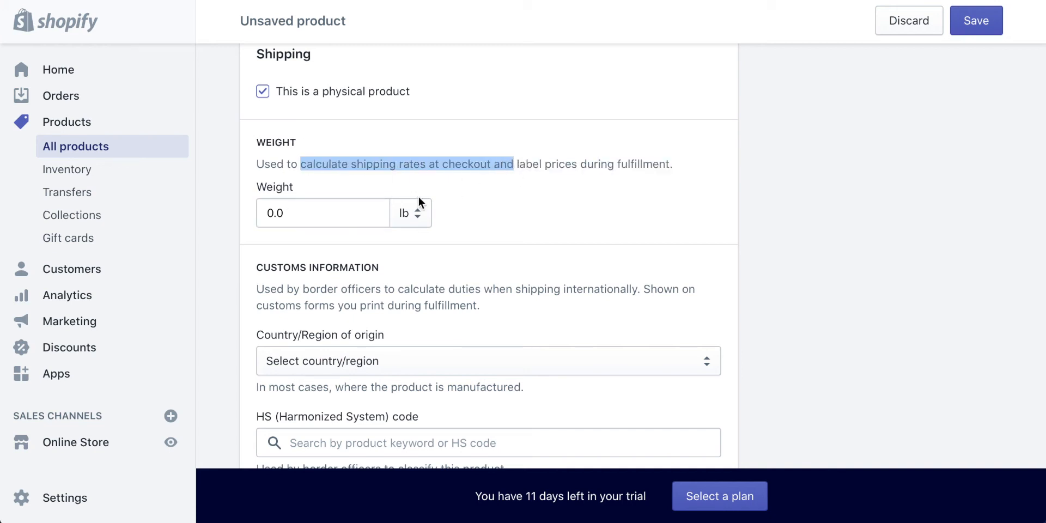
{"action": "left_click", "coordinate": [366, 214]}
{"action": "left_click", "coordinate": [422, 214]}
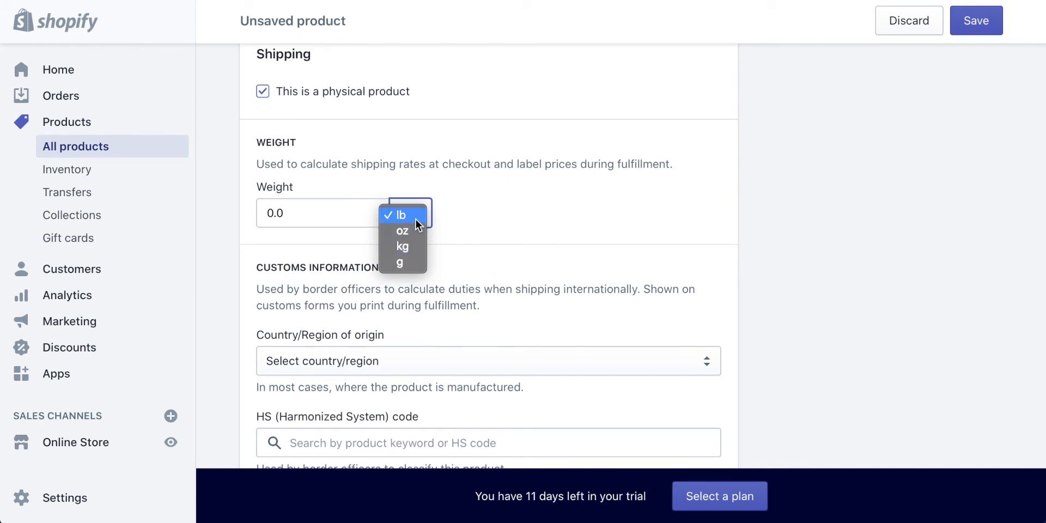
{"action": "left_click", "coordinate": [402, 264]}
{"action": "key", "text": "shift+Tab"}
{"action": "type", "text": "250"}
Choose United Kingdom as the country/region of origin in the customs information
{"action": "scroll", "coordinate": [744, 185], "scroll_direction": "down", "scroll_amount": 3}
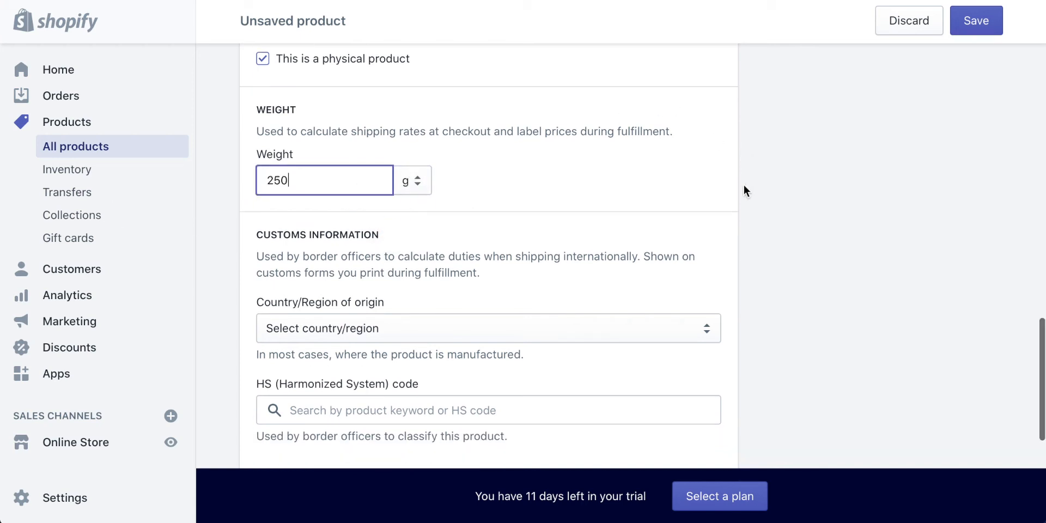
{"action": "left_click_drag", "start_coordinate": [505, 175], "coordinate": [381, 174]}
{"action": "left_click", "coordinate": [381, 176]}
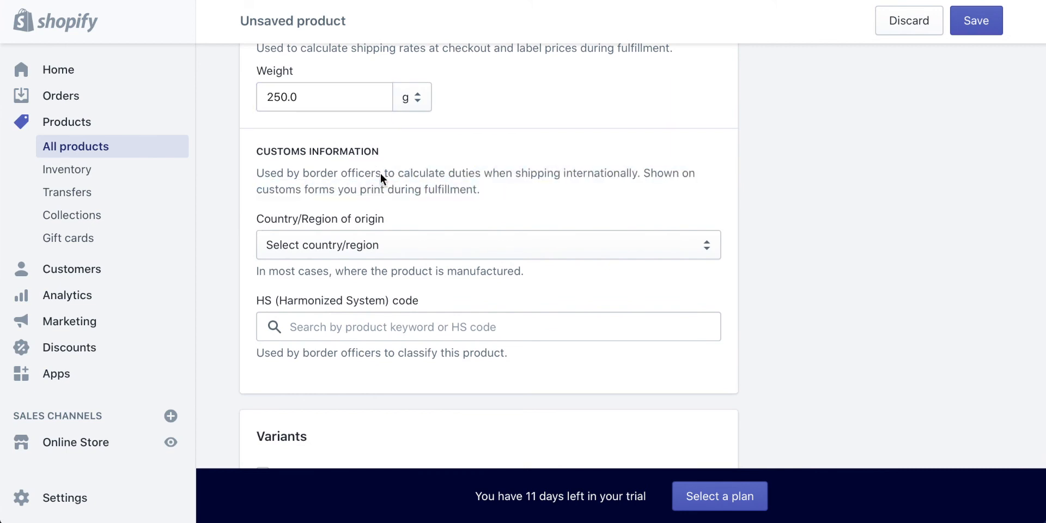
{"action": "left_click", "coordinate": [361, 248]}
{"action": "scroll", "coordinate": [350, 328], "scroll_direction": "down", "scroll_amount": 15}
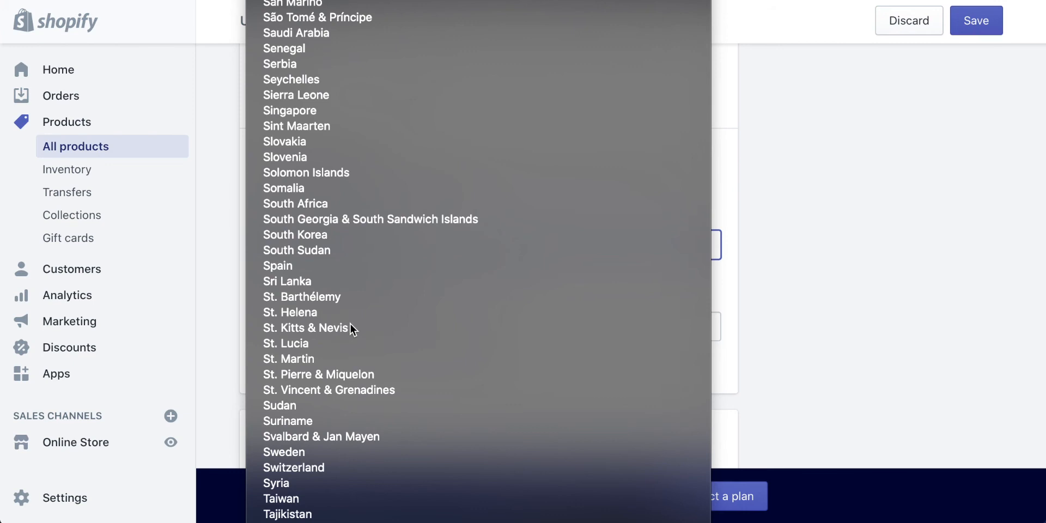
{"action": "scroll", "coordinate": [350, 327], "scroll_direction": "down", "scroll_amount": 5}
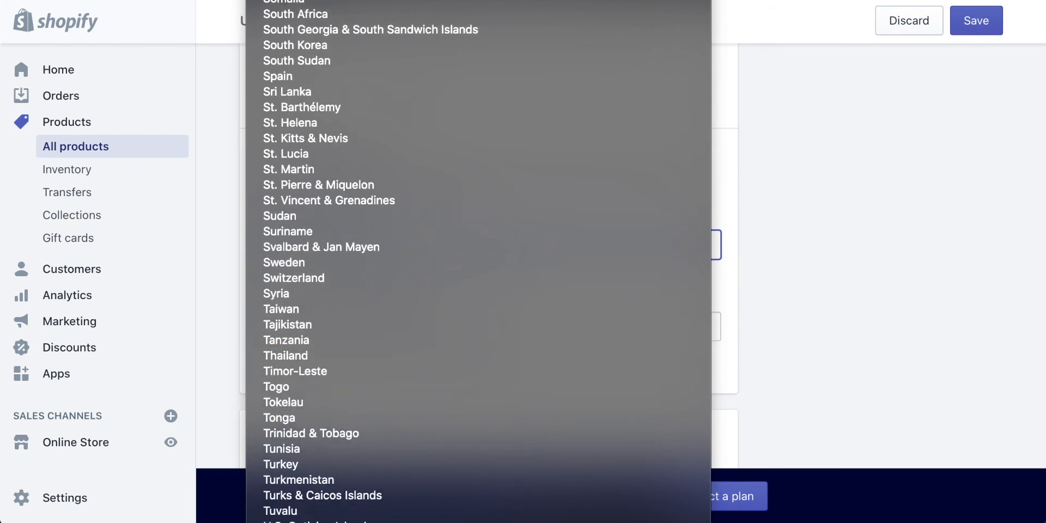
{"action": "left_click", "coordinate": [350, 522]}
{"action": "left_click", "coordinate": [851, 380]}
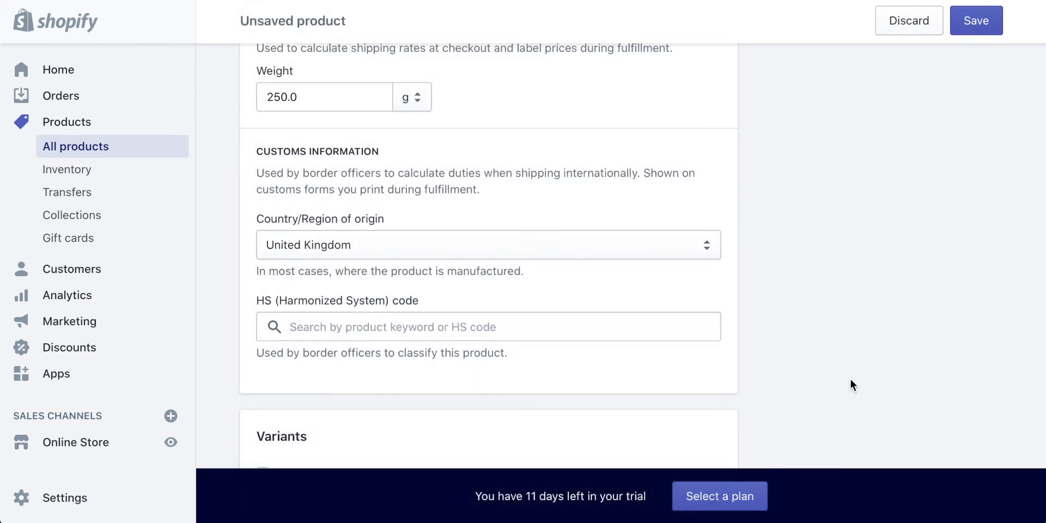
Enable multiple options, like different sizes or colors, for the product's variants
{"action": "scroll", "coordinate": [851, 381], "scroll_direction": "down", "scroll_amount": 4}
{"action": "scroll", "coordinate": [851, 385], "scroll_direction": "down", "scroll_amount": 2}
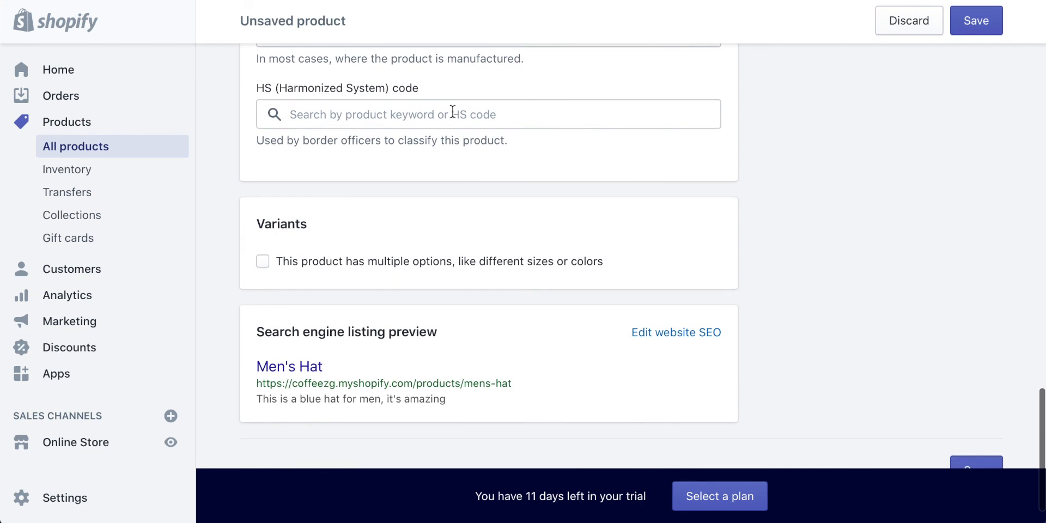
{"action": "left_click_drag", "start_coordinate": [305, 142], "coordinate": [416, 141]}
{"action": "left_click", "coordinate": [589, 140]}
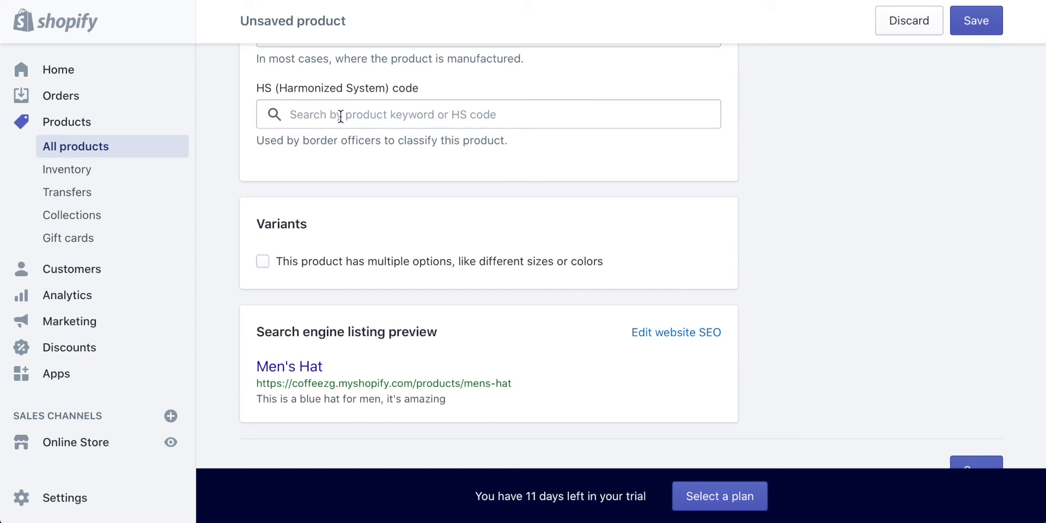
{"action": "scroll", "coordinate": [340, 116], "scroll_direction": "down", "scroll_amount": 2}
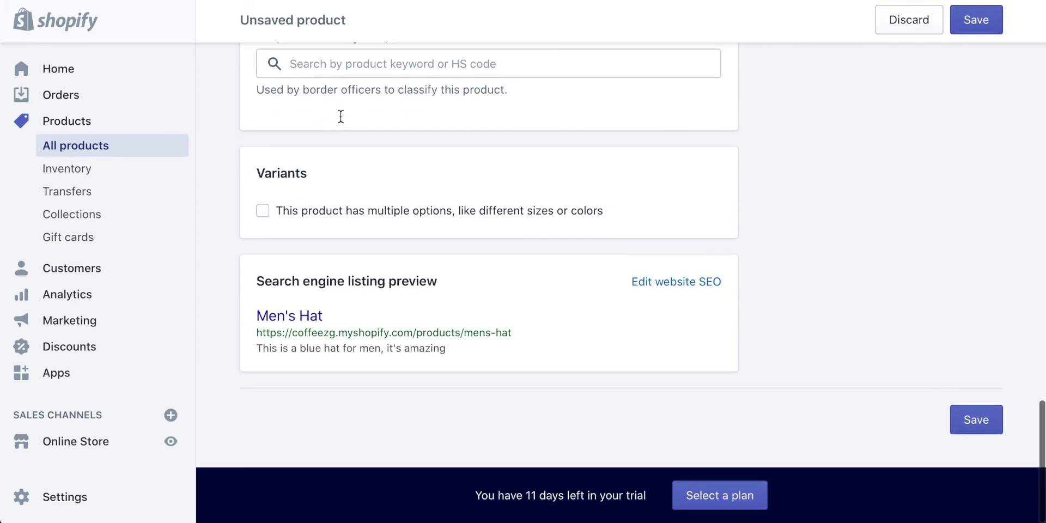
{"action": "left_click", "coordinate": [263, 212]}
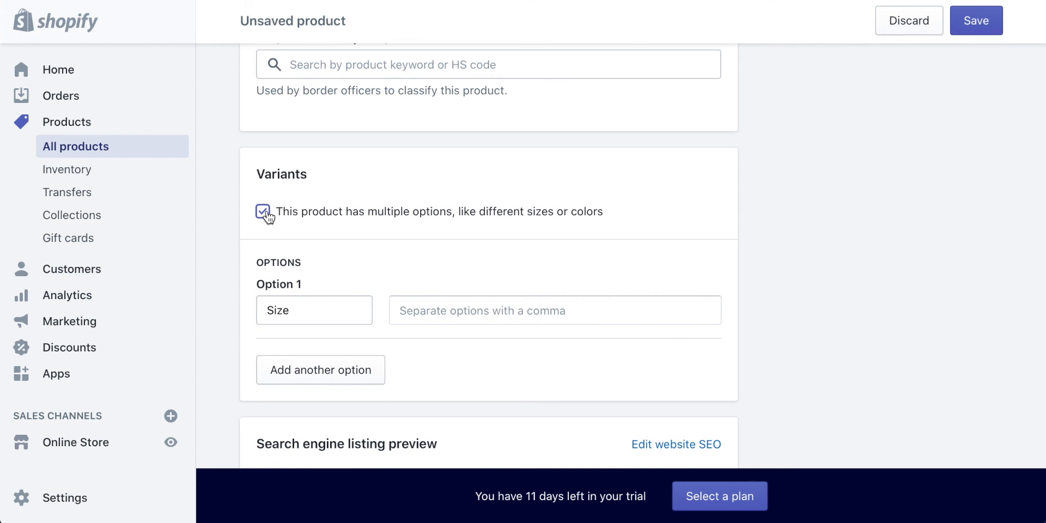
{"action": "scroll", "coordinate": [627, 188], "scroll_direction": "down", "scroll_amount": 1}
{"action": "scroll", "coordinate": [626, 188], "scroll_direction": "down", "scroll_amount": 3}
{"action": "scroll", "coordinate": [458, 187], "scroll_direction": "up", "scroll_amount": 2}
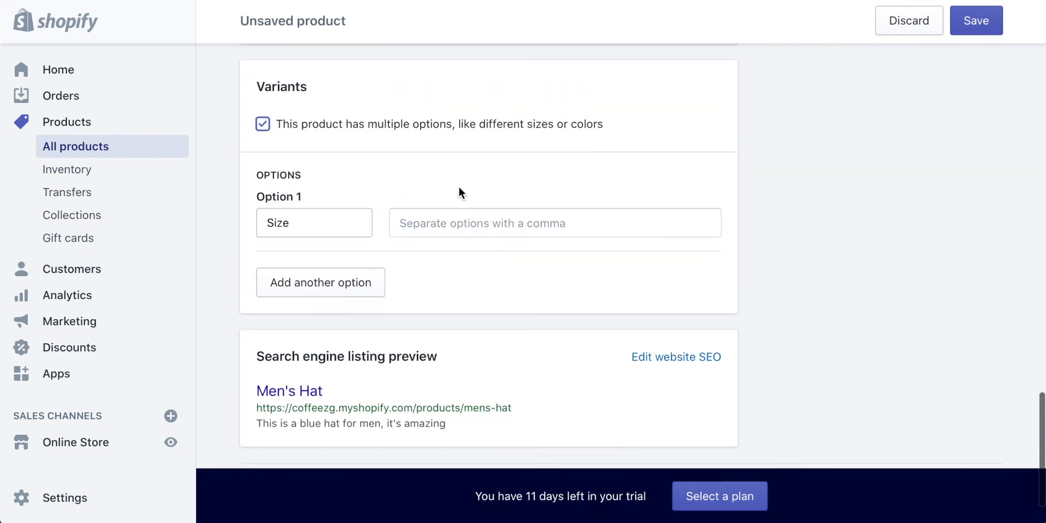
Add the values Medium and Large to the Size option of the product's variants
{"action": "left_click", "coordinate": [313, 223]}
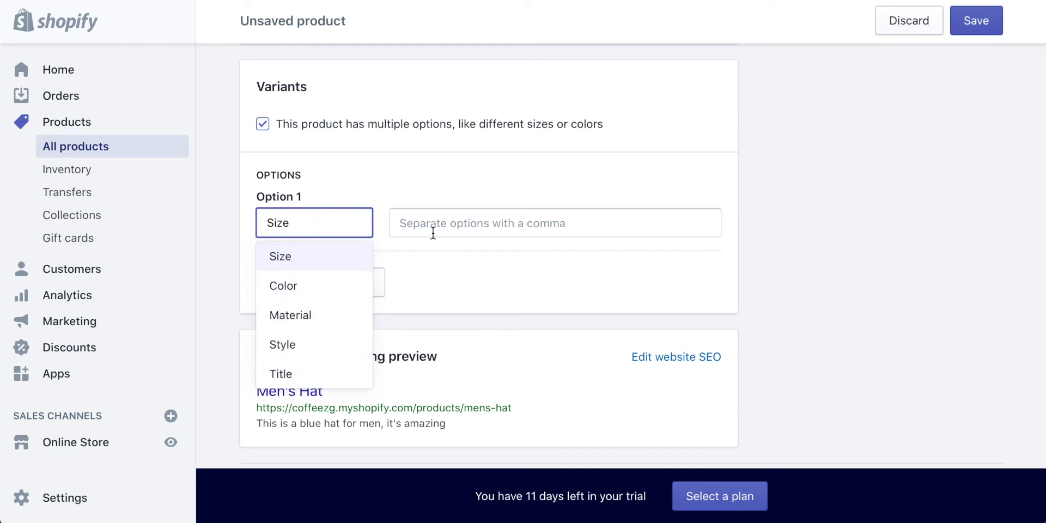
{"action": "left_click", "coordinate": [448, 224]}
{"action": "type", "text": "Medium"}
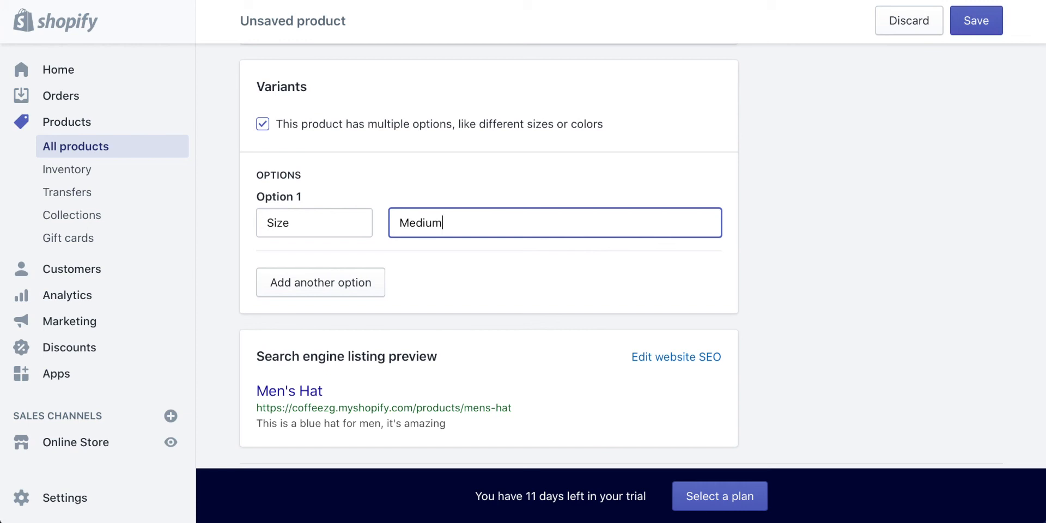
{"action": "key", "text": "Return"}
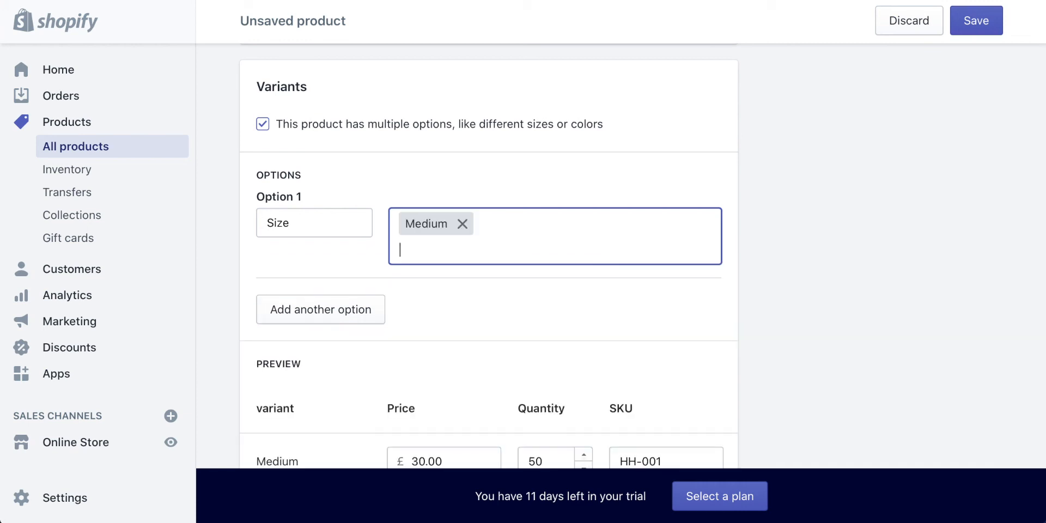
{"action": "type", "text": "Large"}
{"action": "key", "text": "Return"}
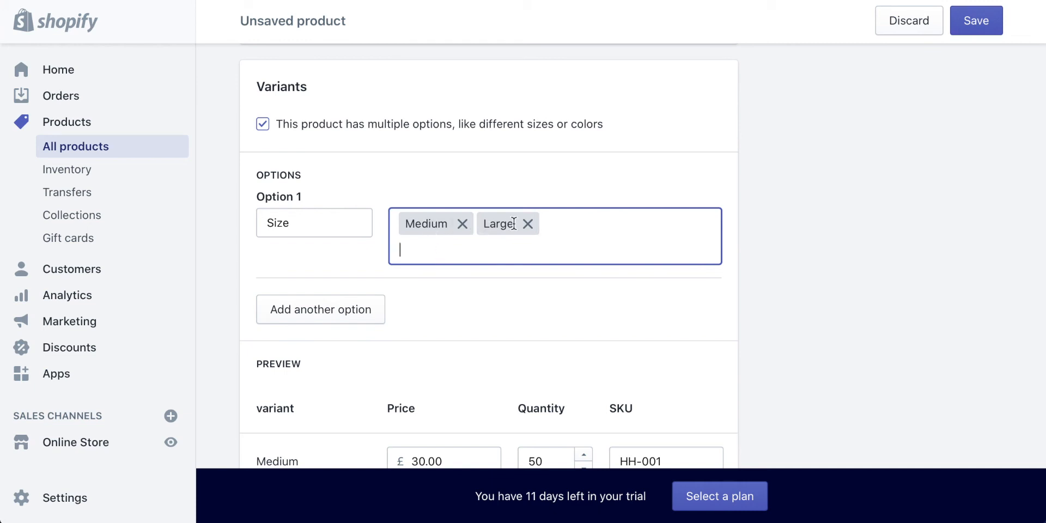
Add a second variant option, Color, with the values Blue, Green and Red
{"action": "scroll", "coordinate": [502, 271], "scroll_direction": "down", "scroll_amount": 5}
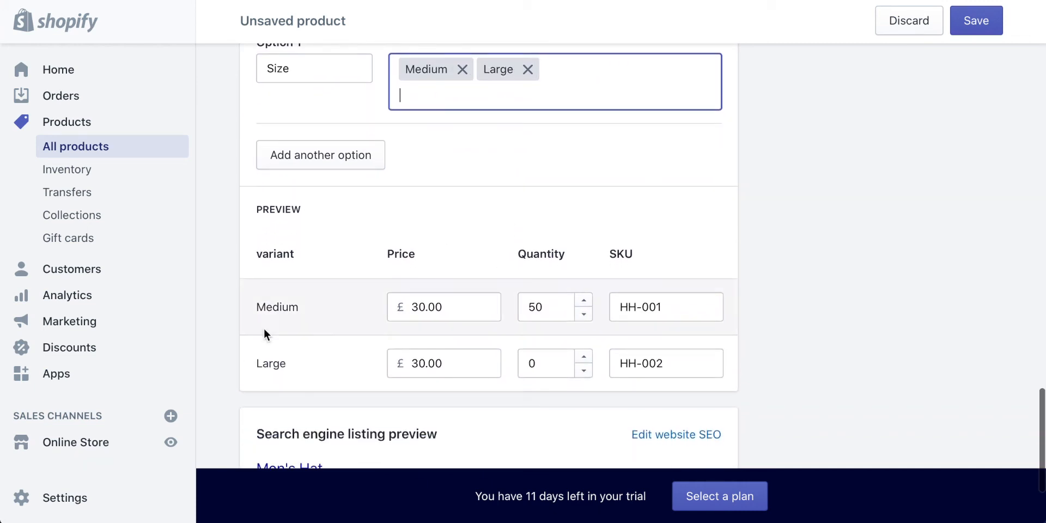
{"action": "scroll", "coordinate": [309, 245], "scroll_direction": "up", "scroll_amount": 3}
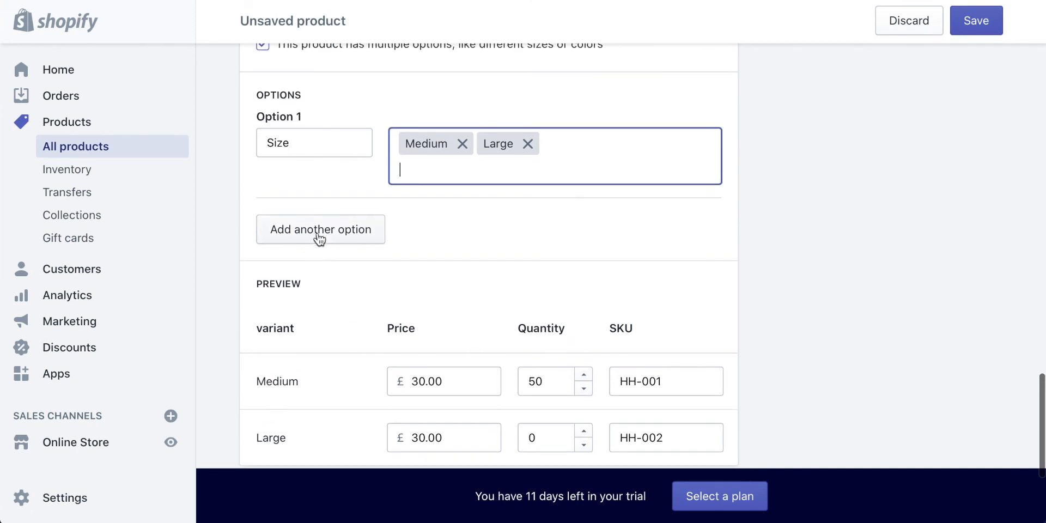
{"action": "left_click", "coordinate": [318, 237]}
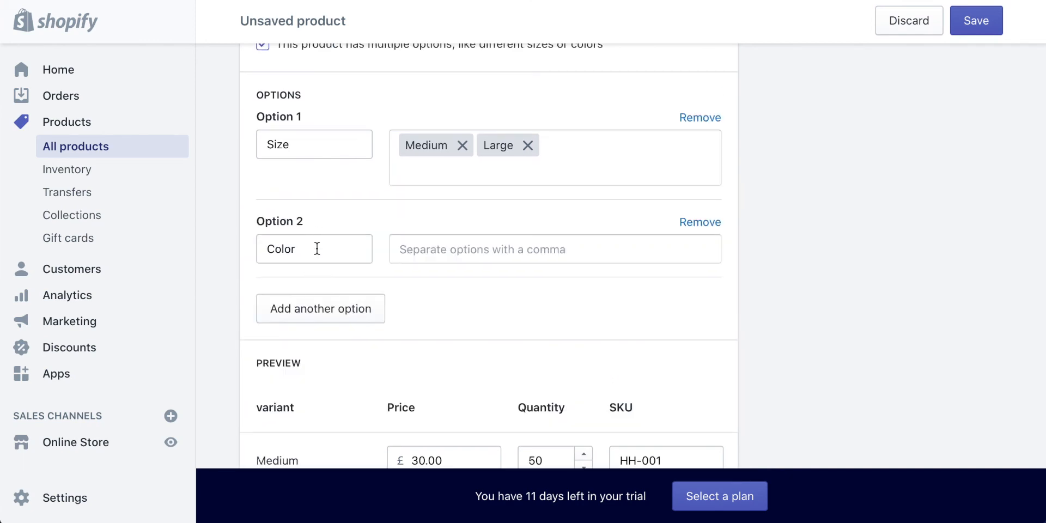
{"action": "left_click", "coordinate": [450, 254]}
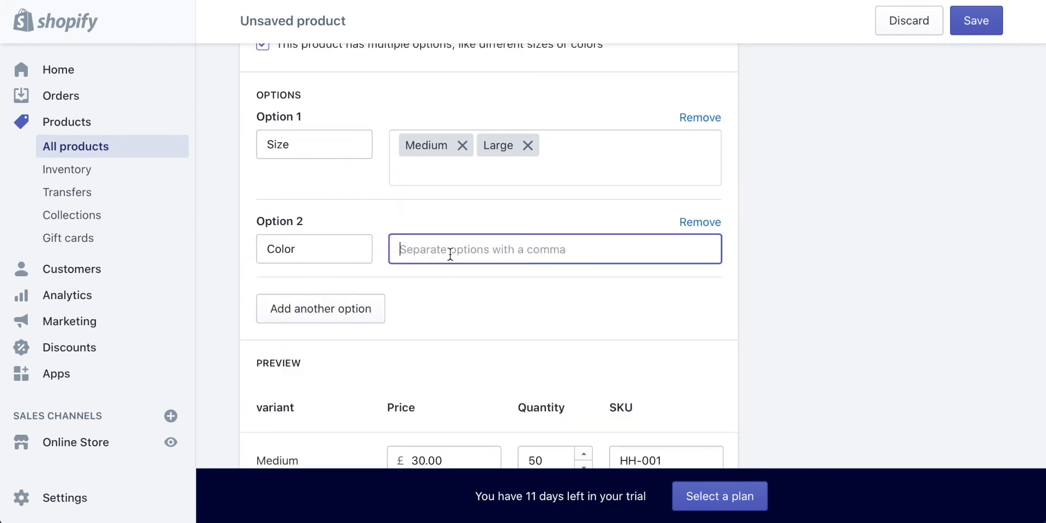
{"action": "type", "text": "Blue"}
{"action": "key", "text": "Return"}
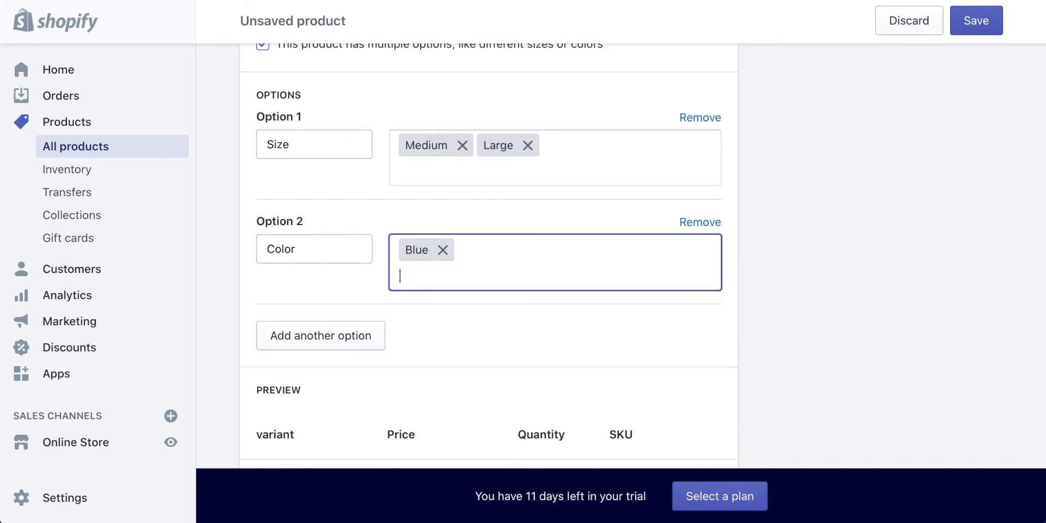
{"action": "type", "text": "Green"}
{"action": "key", "text": "Return"}
{"action": "type", "text": "Red"}
{"action": "key", "text": "Return"}
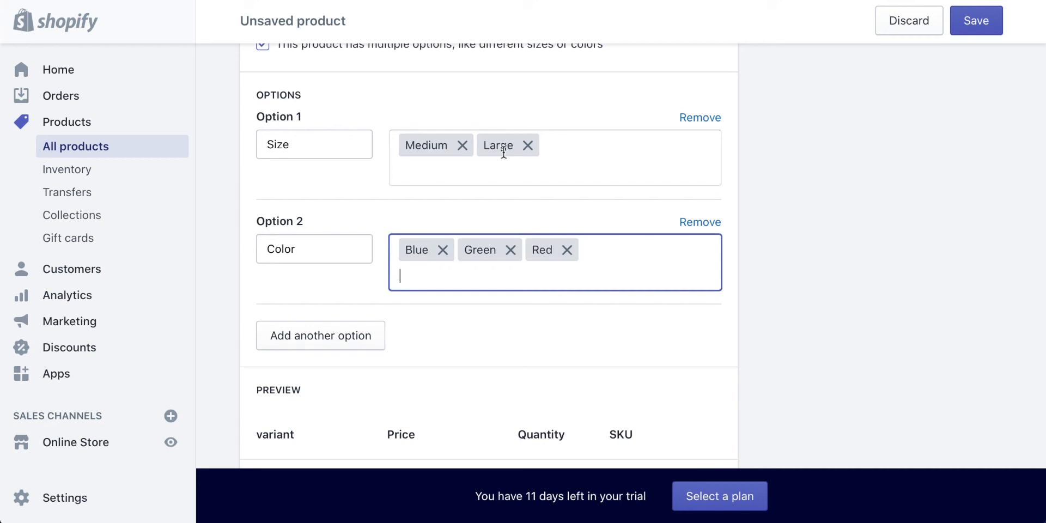
Review the prices, quantities and SKUs of the size and color combinations in the variant preview
{"action": "scroll", "coordinate": [390, 206], "scroll_direction": "down", "scroll_amount": 4}
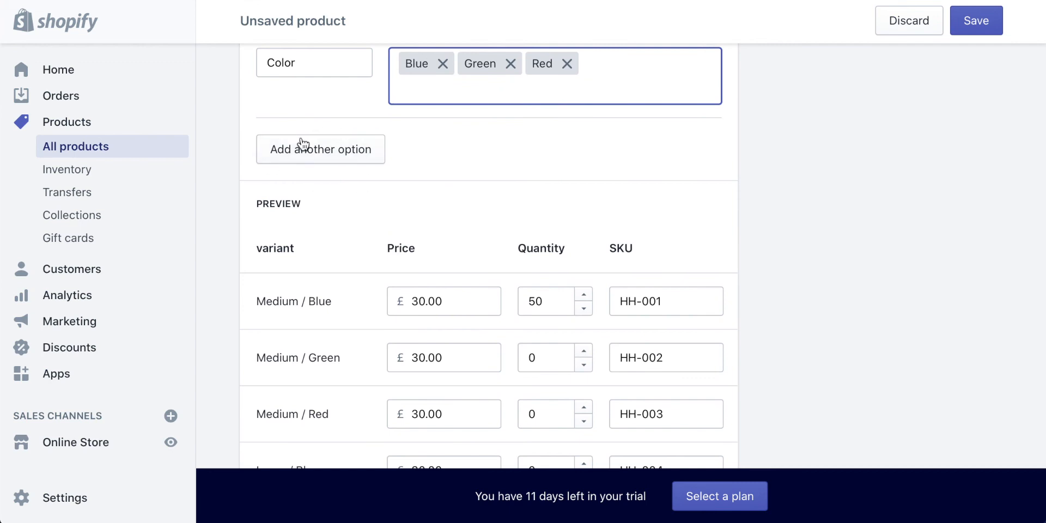
{"action": "scroll", "coordinate": [494, 172], "scroll_direction": "down", "scroll_amount": 2}
{"action": "scroll", "coordinate": [375, 201], "scroll_direction": "down", "scroll_amount": 4}
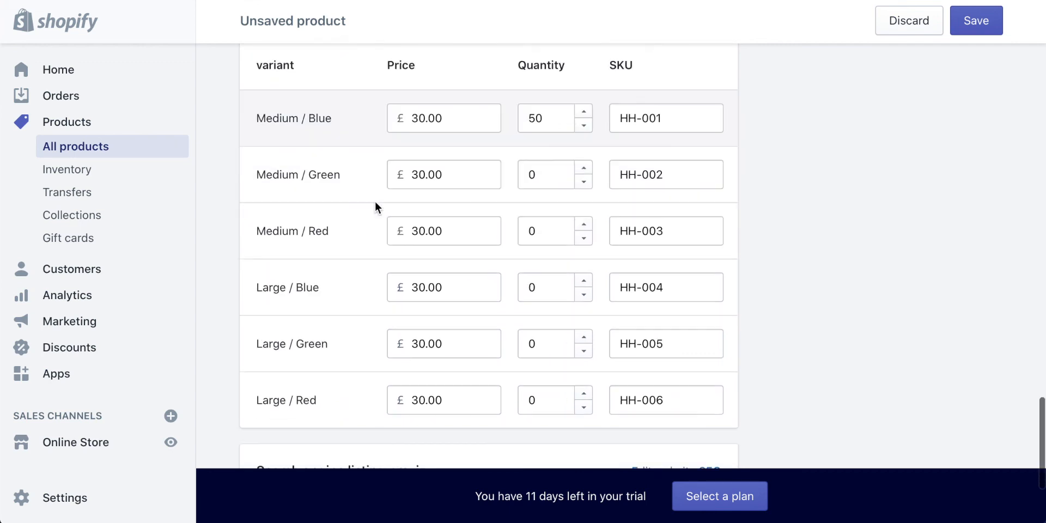
{"action": "scroll", "coordinate": [374, 201], "scroll_direction": "up", "scroll_amount": 2}
{"action": "scroll", "coordinate": [375, 201], "scroll_direction": "down", "scroll_amount": 1}
{"action": "scroll", "coordinate": [375, 207], "scroll_direction": "down", "scroll_amount": 1}
{"action": "scroll", "coordinate": [375, 208], "scroll_direction": "up", "scroll_amount": 2}
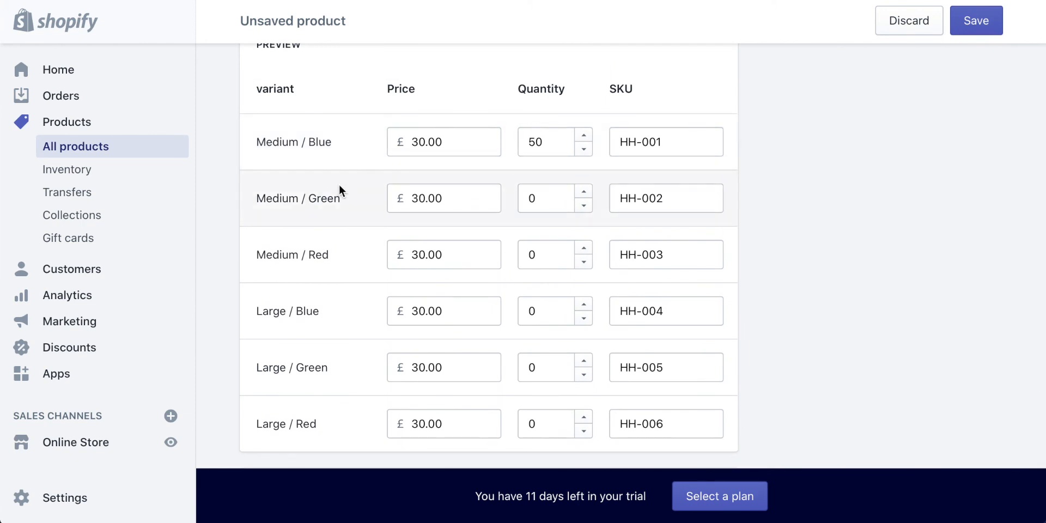
{"action": "scroll", "coordinate": [337, 250], "scroll_direction": "down", "scroll_amount": 1}
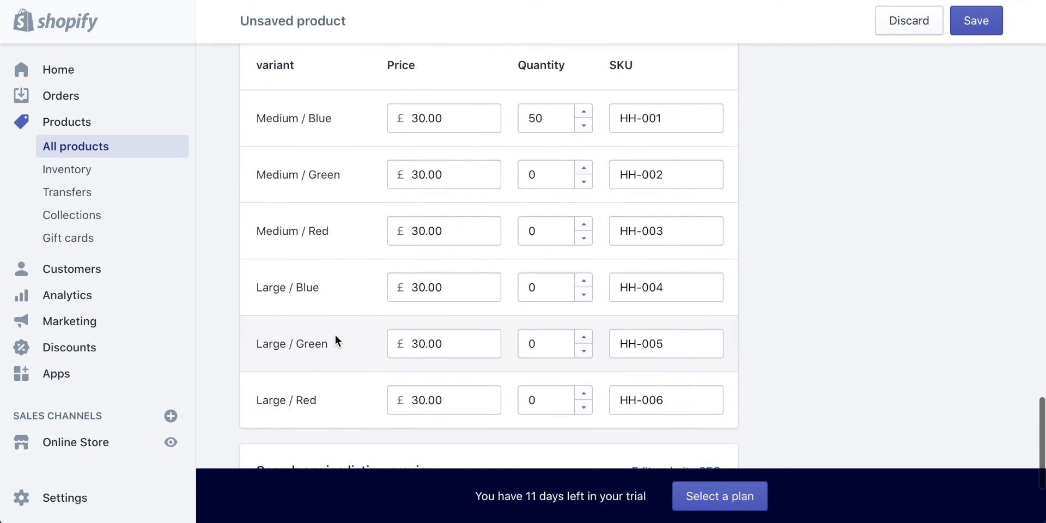
Set the price of the Large / Blue, Large / Green and Large / Red variants to £35
{"action": "left_click_drag", "start_coordinate": [456, 287], "coordinate": [357, 276]}
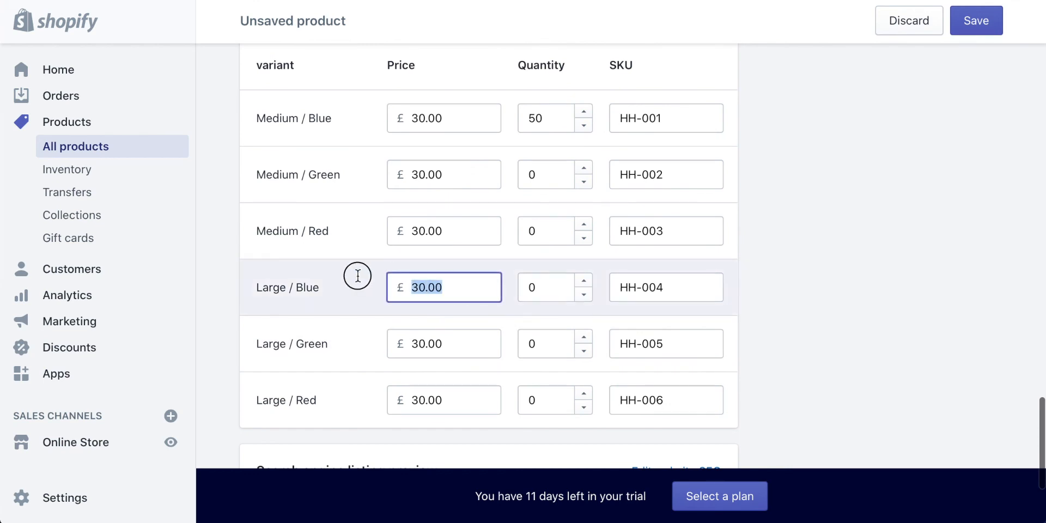
{"action": "type", "text": "35"}
{"action": "left_click_drag", "start_coordinate": [451, 343], "coordinate": [303, 332]}
{"action": "type", "text": "35"}
{"action": "left_click_drag", "start_coordinate": [429, 397], "coordinate": [378, 388]}
{"action": "type", "text": "35"}
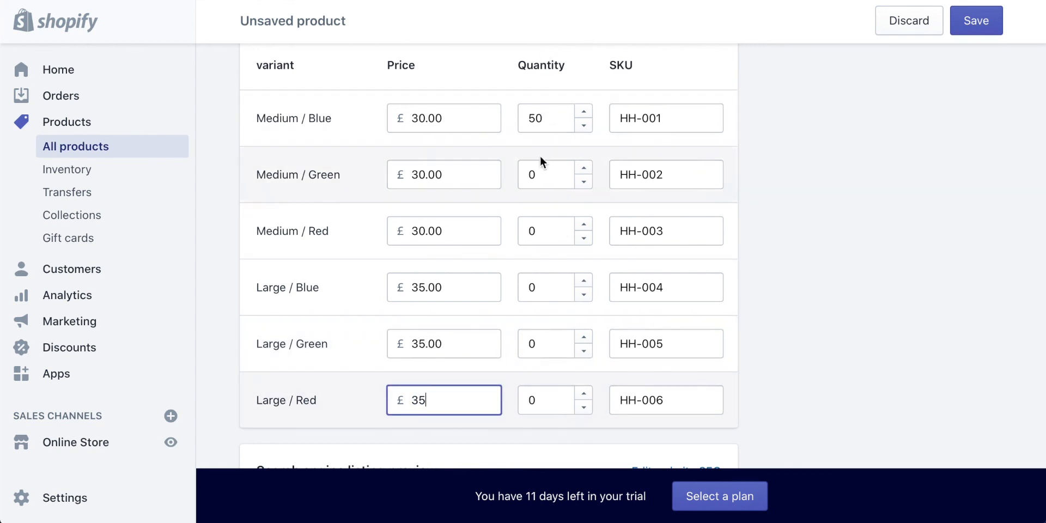
Set the quantity of the Medium / Blue, Medium / Green and Medium / Red variants to 10
{"action": "double_click", "coordinate": [549, 118]}
{"action": "type", "text": "10"}
{"action": "double_click", "coordinate": [562, 173]}
{"action": "type", "text": "10"}
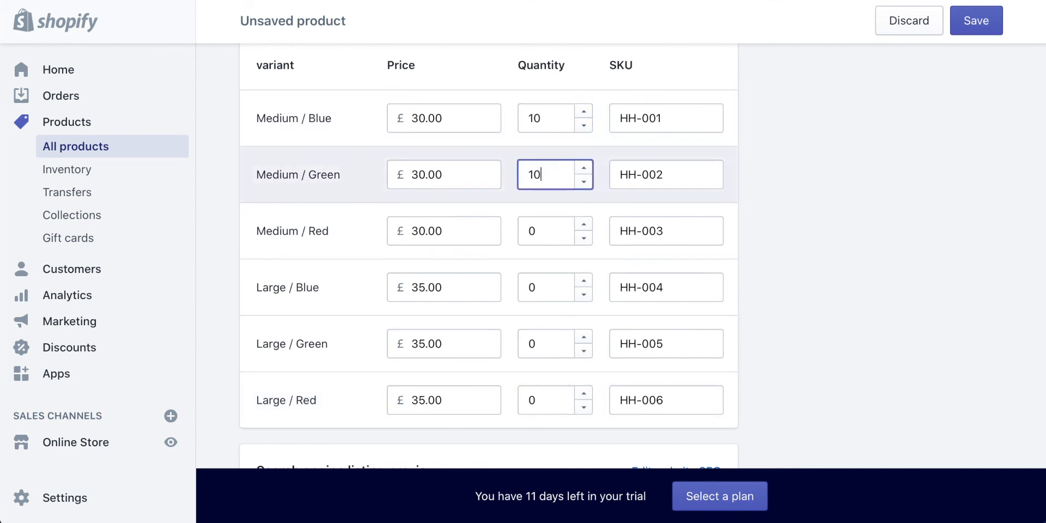
{"action": "left_click", "coordinate": [555, 232]}
{"action": "type", "text": "10"}
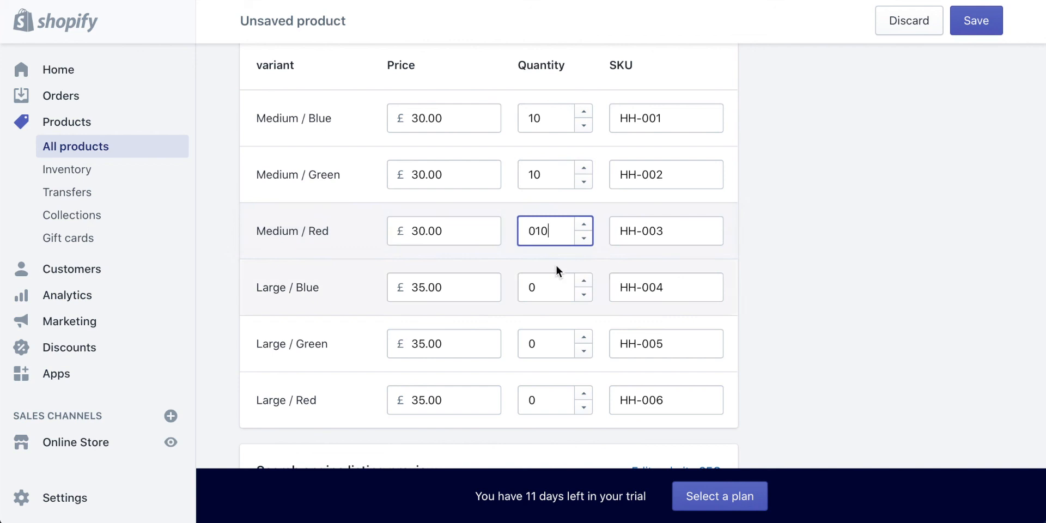
Set the quantity of the Large / Blue, Large / Green and Large / Red variants to 10
{"action": "double_click", "coordinate": [554, 283]}
{"action": "type", "text": "10"}
{"action": "left_click_drag", "start_coordinate": [552, 337], "coordinate": [476, 339]}
{"action": "type", "text": "10"}
{"action": "left_click", "coordinate": [521, 391]}
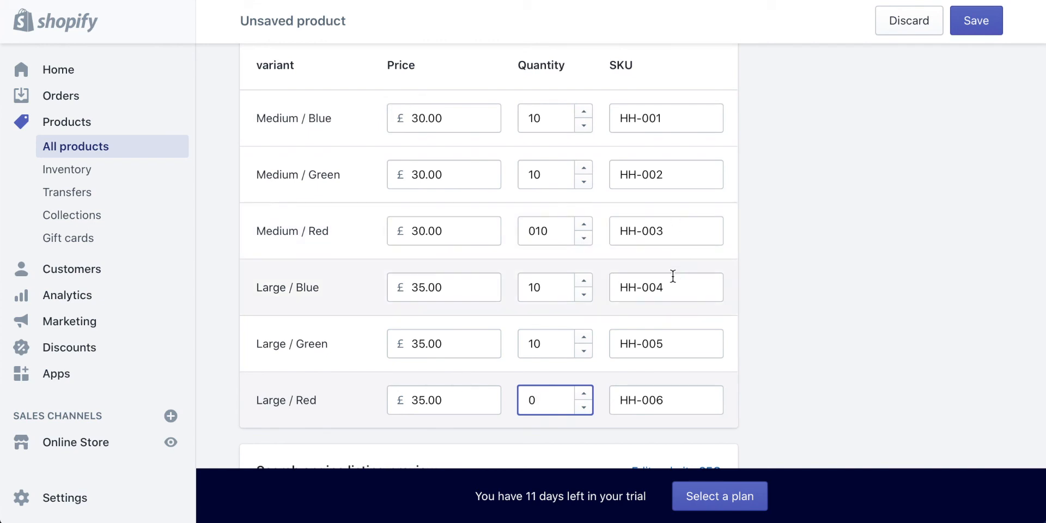
{"action": "left_click", "coordinate": [795, 409]}
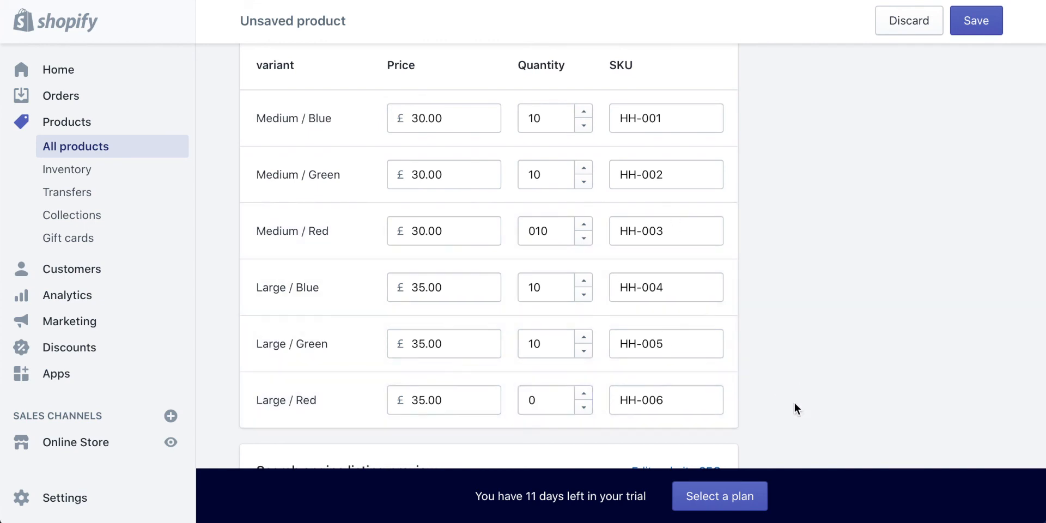
{"action": "double_click", "coordinate": [544, 399]}
{"action": "type", "text": "10"}
{"action": "left_click", "coordinate": [828, 302]}
Compare the search engine listing preview with the product's title and description
{"action": "scroll", "coordinate": [804, 300], "scroll_direction": "down", "scroll_amount": 2}
{"action": "scroll", "coordinate": [804, 300], "scroll_direction": "up", "scroll_amount": 2}
{"action": "scroll", "coordinate": [803, 299], "scroll_direction": "down", "scroll_amount": 4}
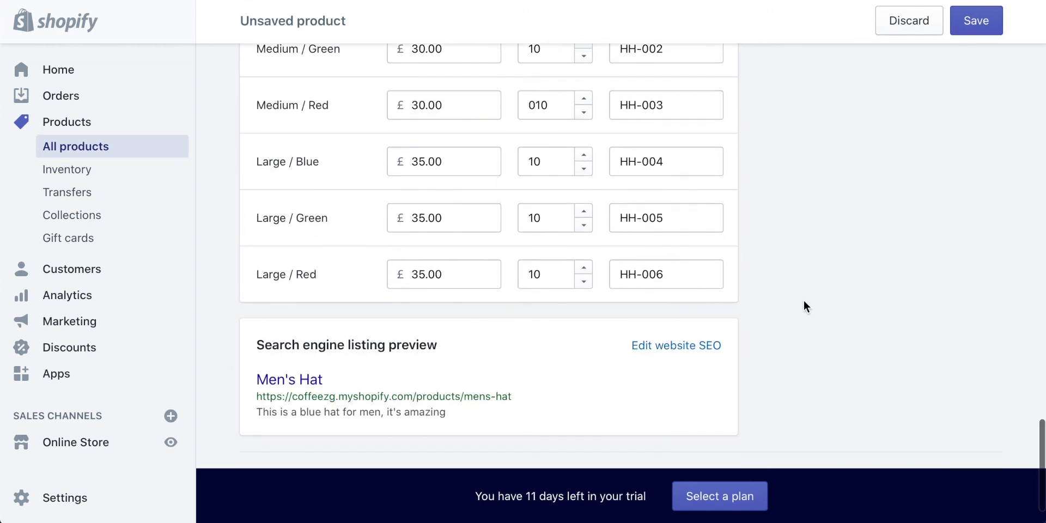
{"action": "scroll", "coordinate": [804, 302], "scroll_direction": "down", "scroll_amount": 1}
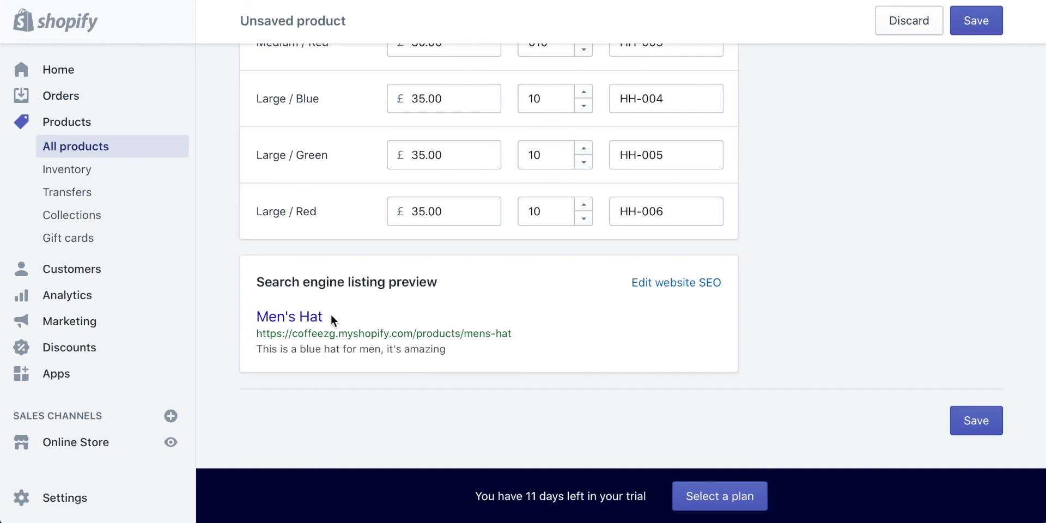
{"action": "scroll", "coordinate": [611, 324], "scroll_direction": "up", "scroll_amount": 20}
{"action": "scroll", "coordinate": [460, 292], "scroll_direction": "down", "scroll_amount": 3}
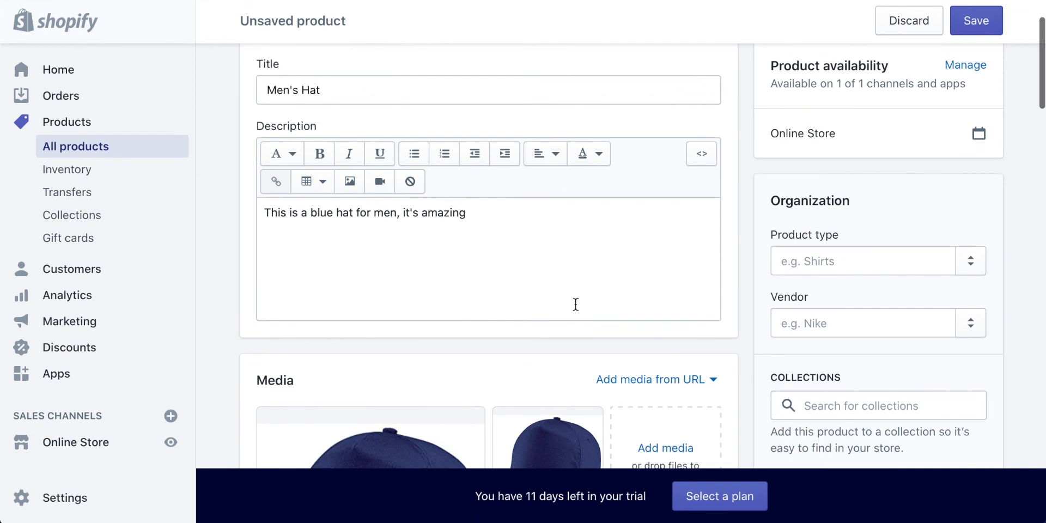
{"action": "scroll", "coordinate": [576, 304], "scroll_direction": "down", "scroll_amount": 15}
{"action": "scroll", "coordinate": [576, 304], "scroll_direction": "down", "scroll_amount": 5}
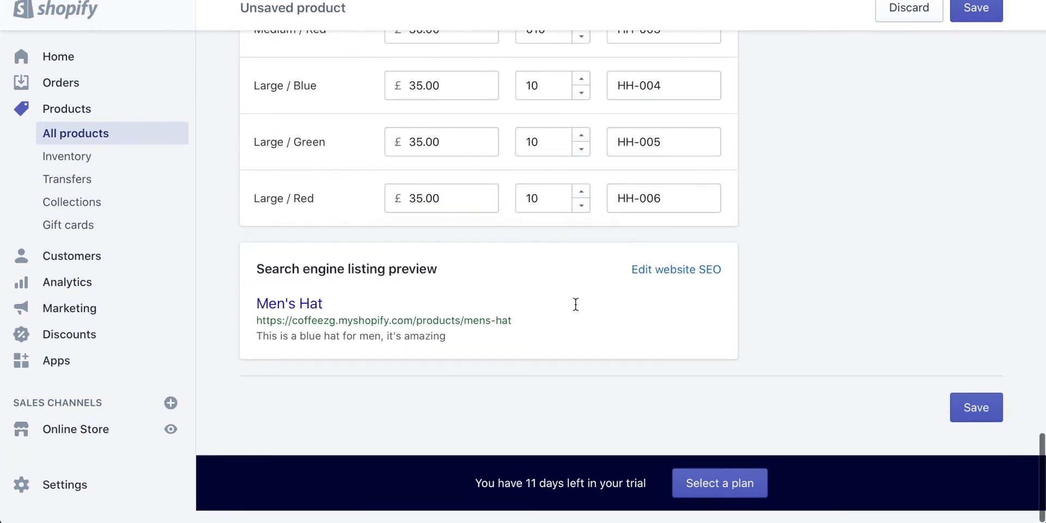
Open the website SEO for editing and set the page title to "Best Men's Hat for Golf"
{"action": "left_click", "coordinate": [684, 288]}
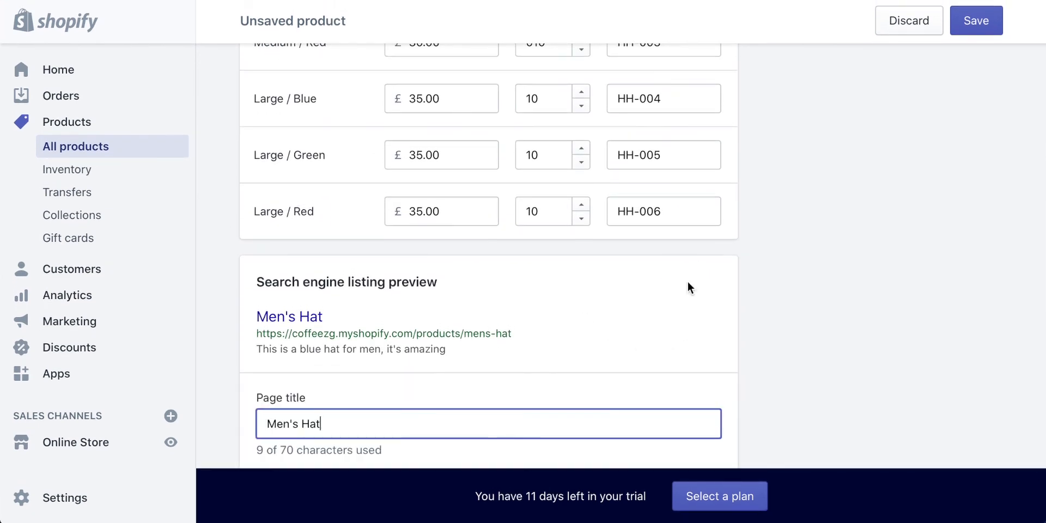
{"action": "scroll", "coordinate": [771, 279], "scroll_direction": "down", "scroll_amount": 4}
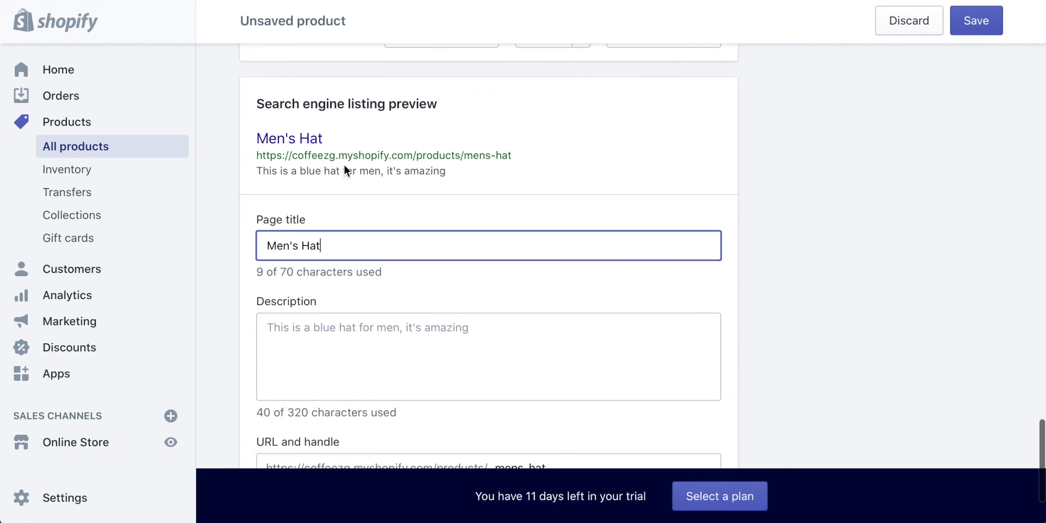
{"action": "left_click_drag", "start_coordinate": [346, 245], "coordinate": [188, 226]}
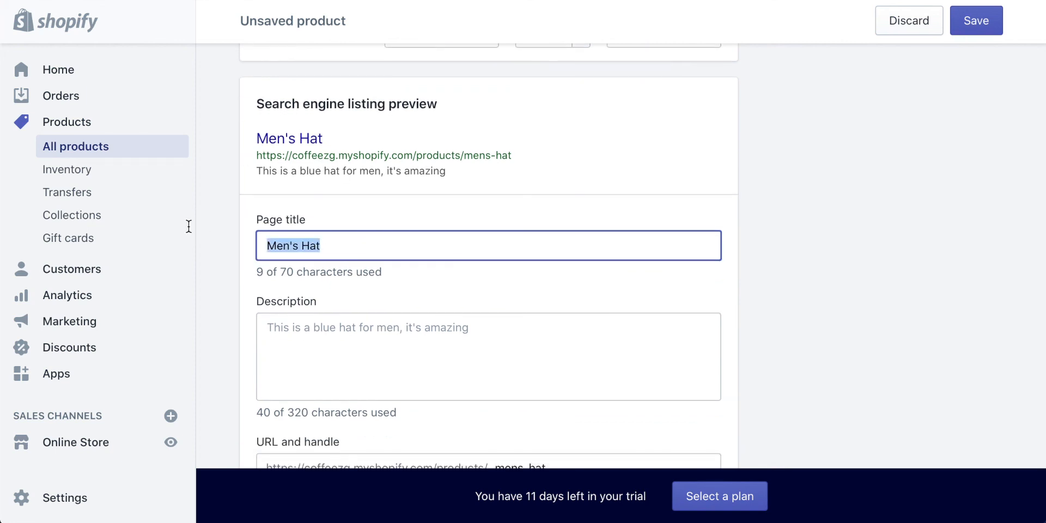
{"action": "type", "text": "Best M"}
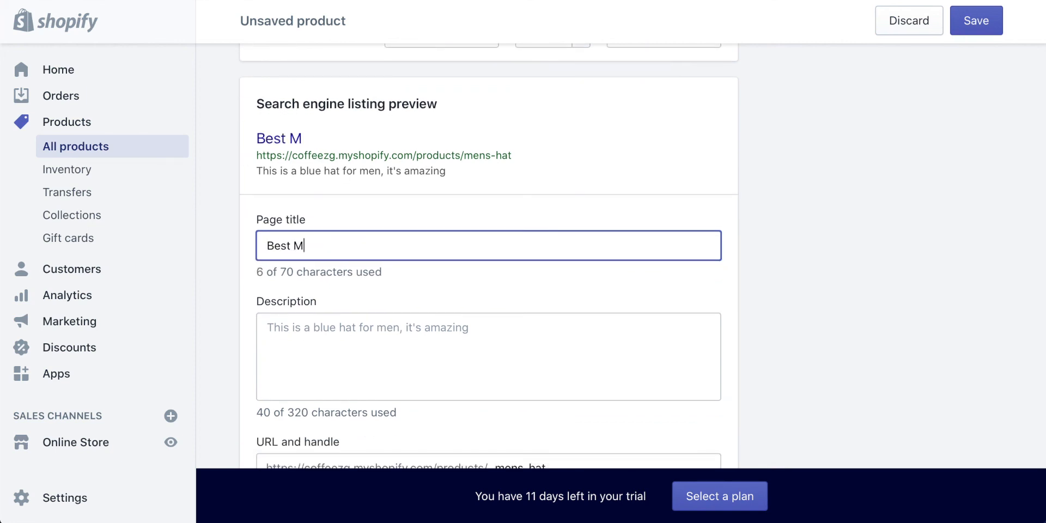
{"action": "type", "text": "en's Ha"}
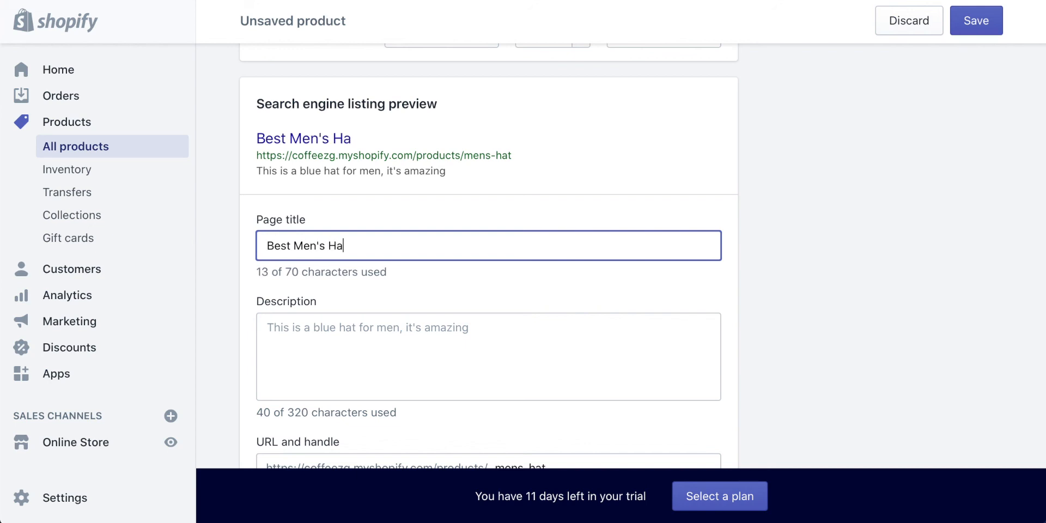
{"action": "type", "text": "t for Golf"}
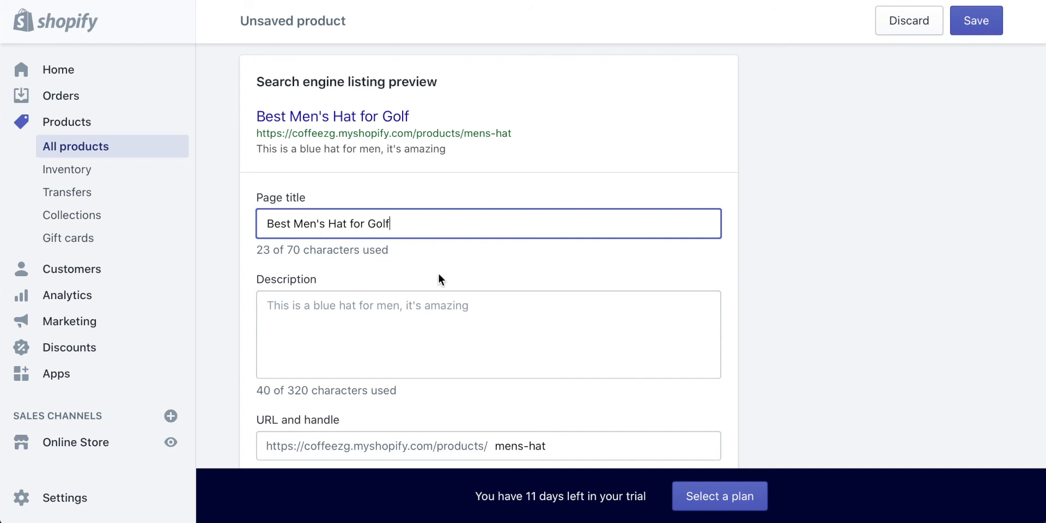
Examine the search listing's description, the product's main description, and the URL and handle
{"action": "left_click", "coordinate": [378, 304]}
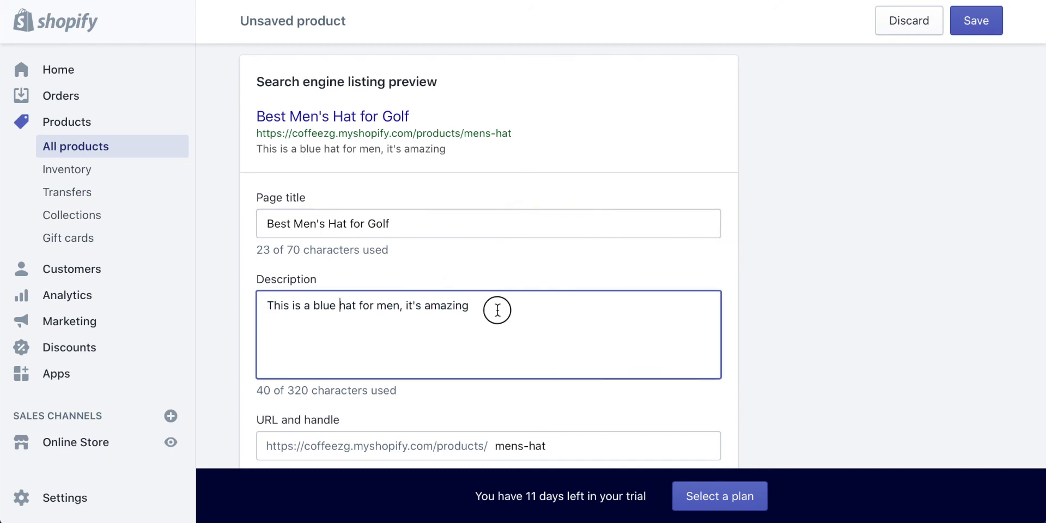
{"action": "left_click_drag", "start_coordinate": [497, 310], "coordinate": [169, 304]}
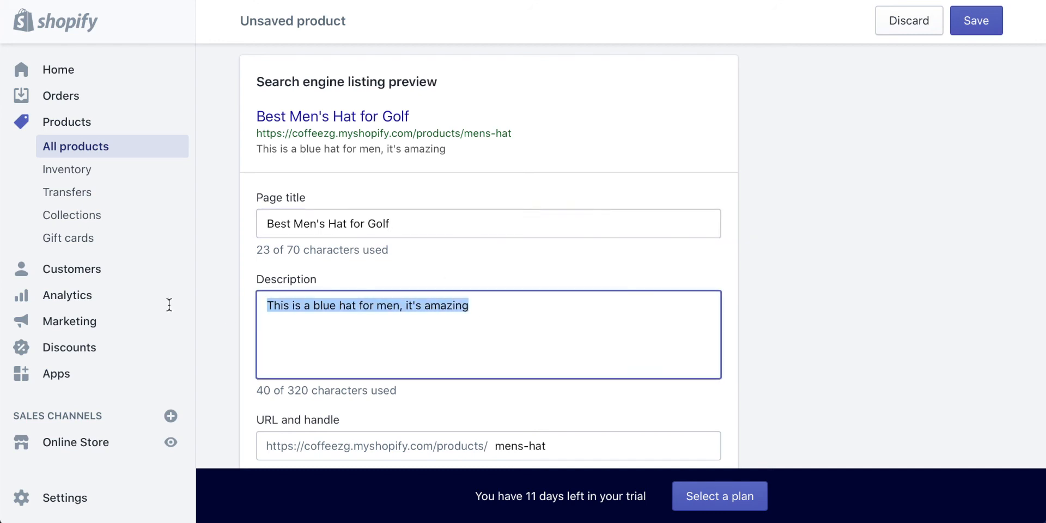
{"action": "left_click", "coordinate": [493, 306]}
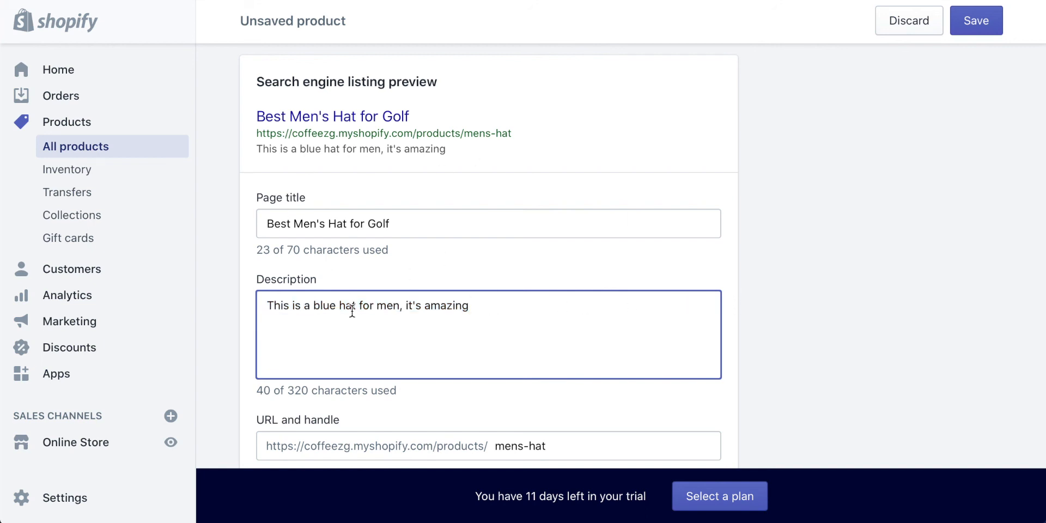
{"action": "scroll", "coordinate": [468, 293], "scroll_direction": "up", "scroll_amount": 10}
{"action": "scroll", "coordinate": [468, 292], "scroll_direction": "up", "scroll_amount": 15}
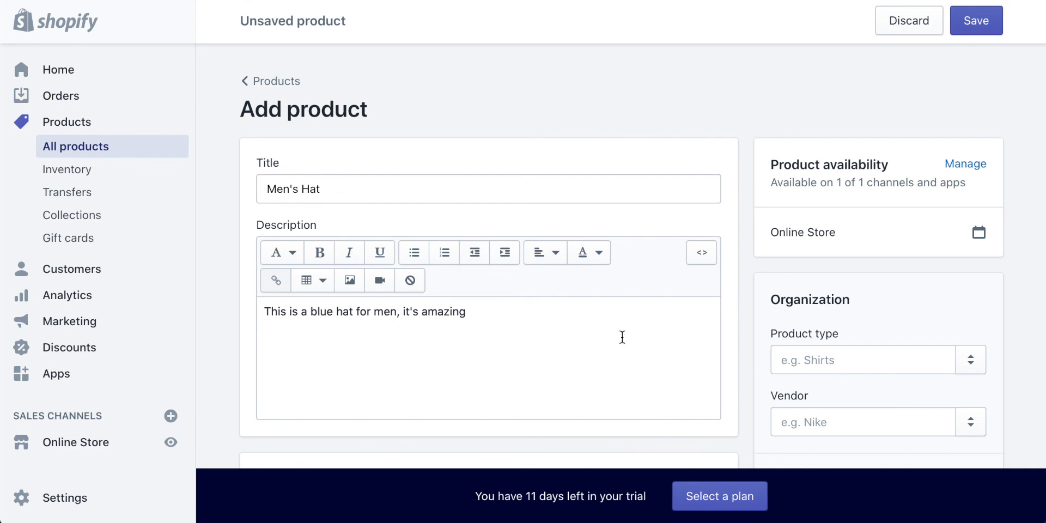
{"action": "scroll", "coordinate": [616, 338], "scroll_direction": "down", "scroll_amount": 20}
{"action": "scroll", "coordinate": [610, 339], "scroll_direction": "up", "scroll_amount": 2}
{"action": "scroll", "coordinate": [611, 339], "scroll_direction": "down", "scroll_amount": 2}
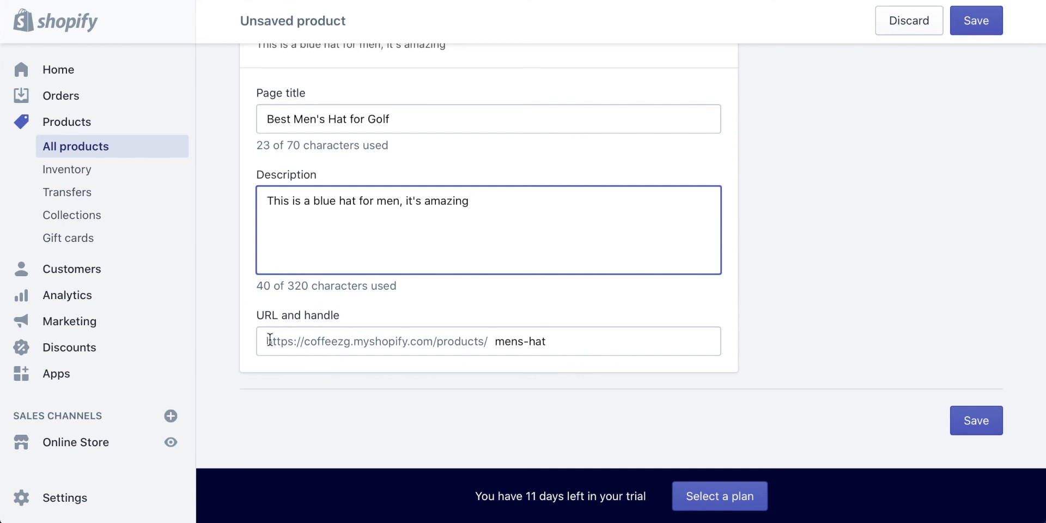
Check the product's sales channel visibility and keep Online Store selected
{"action": "left_click", "coordinate": [578, 343]}
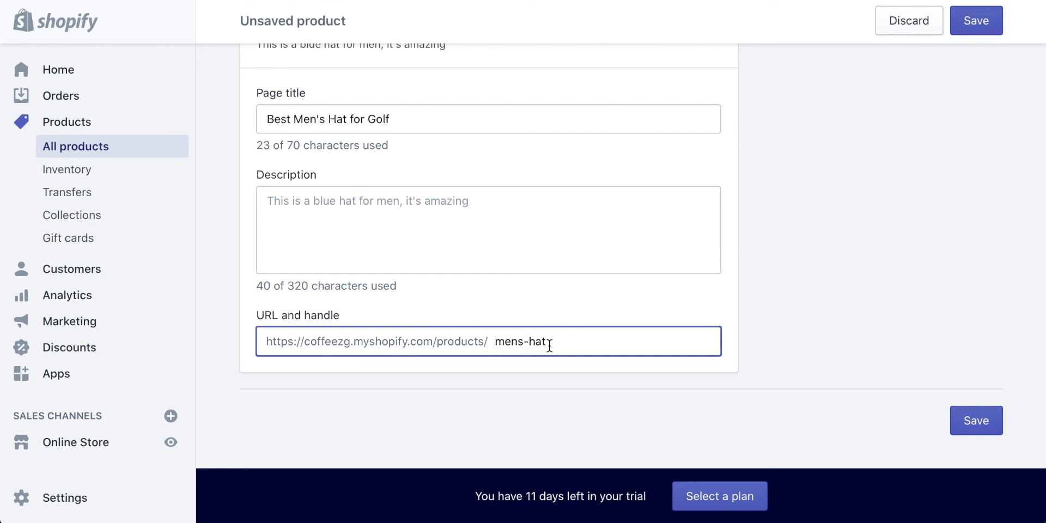
{"action": "scroll", "coordinate": [778, 297], "scroll_direction": "up", "scroll_amount": 20}
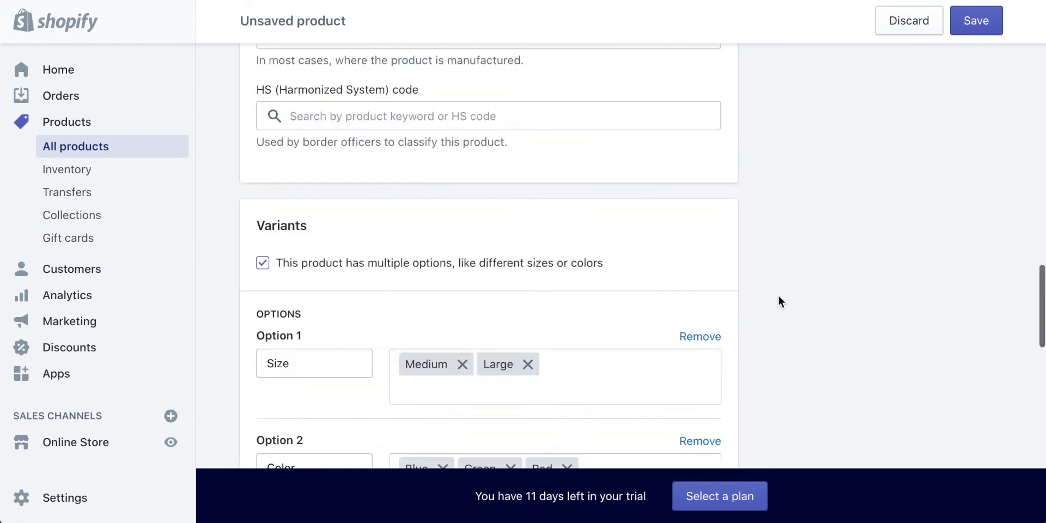
{"action": "scroll", "coordinate": [779, 295], "scroll_direction": "up", "scroll_amount": 3}
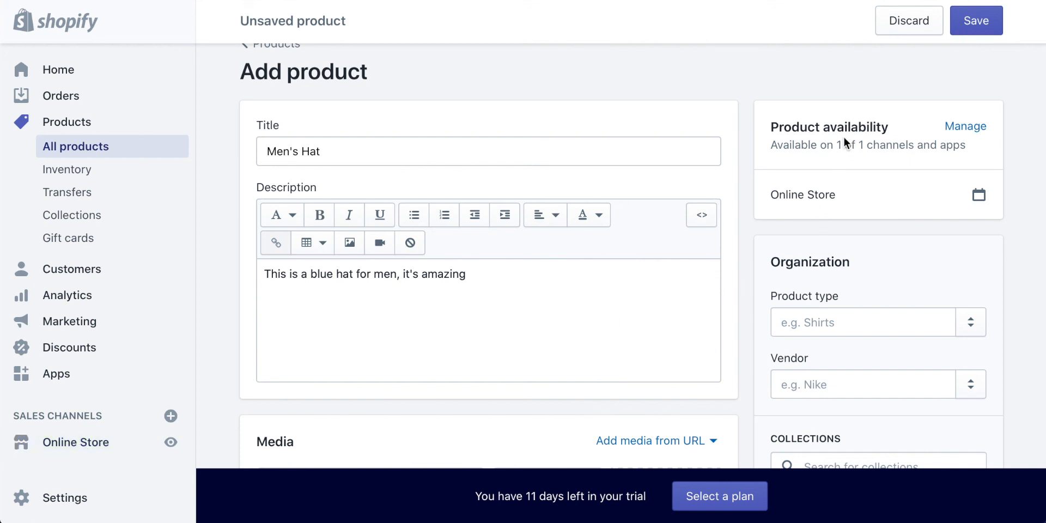
{"action": "left_click", "coordinate": [970, 128]}
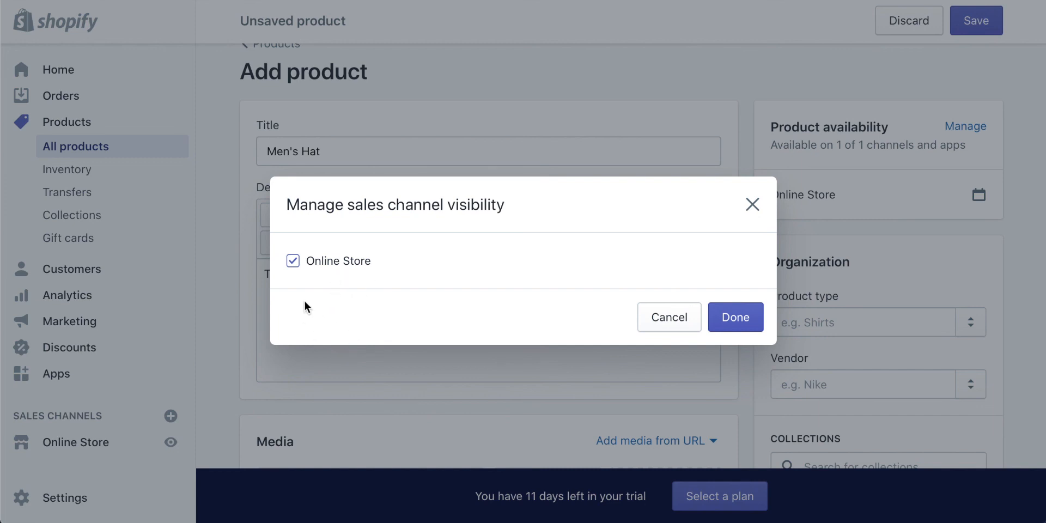
{"action": "left_click", "coordinate": [295, 263]}
{"action": "left_click", "coordinate": [295, 263]}
{"action": "left_click", "coordinate": [747, 323]}
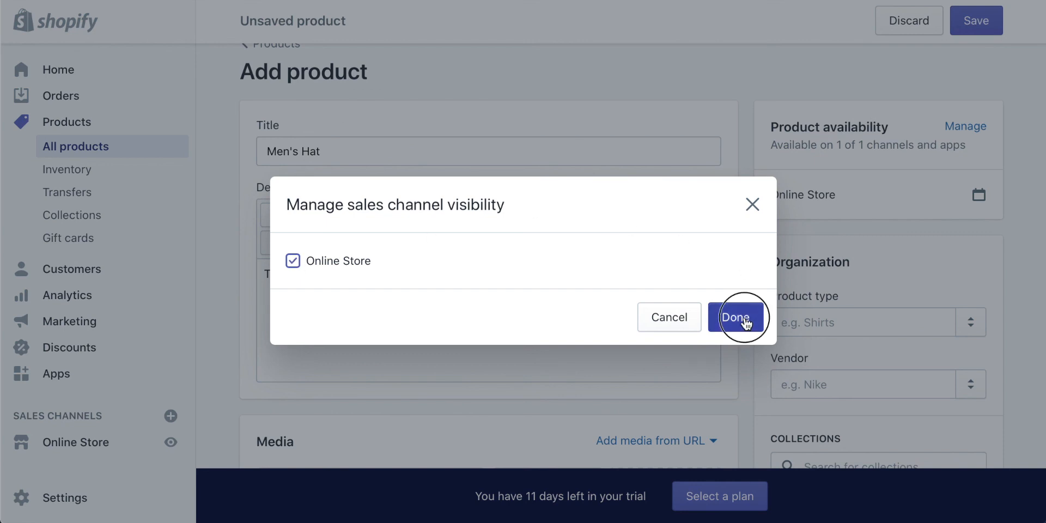
Add "Hats" as the product type in the product's organization details
{"action": "scroll", "coordinate": [745, 319], "scroll_direction": "down", "scroll_amount": 2}
{"action": "scroll", "coordinate": [744, 316], "scroll_direction": "down", "scroll_amount": 2}
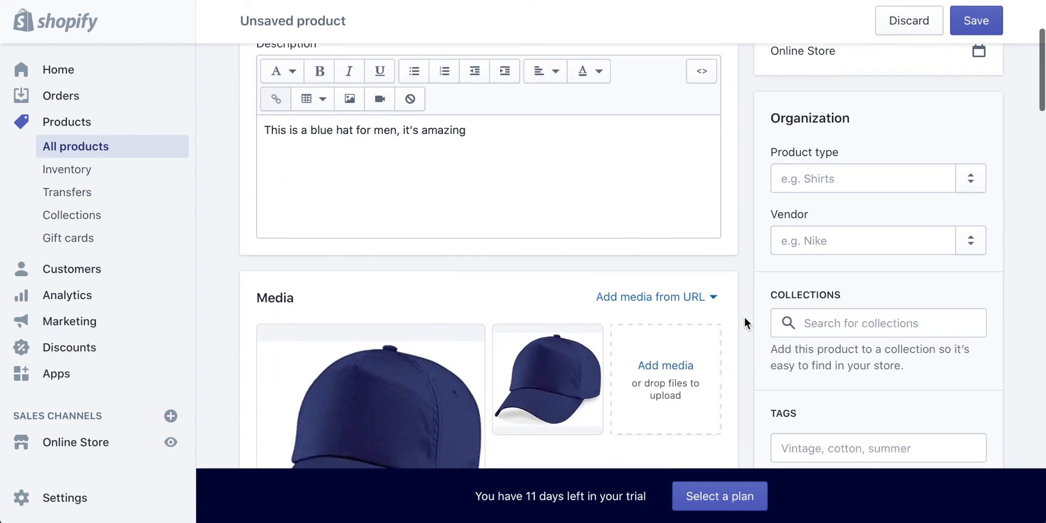
{"action": "left_click", "coordinate": [845, 179]}
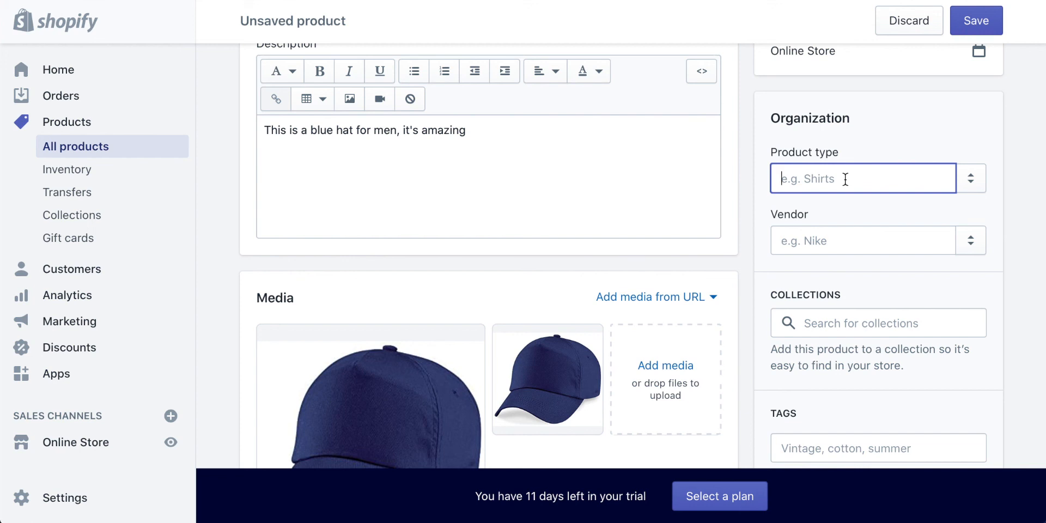
{"action": "type", "text": "Hats"}
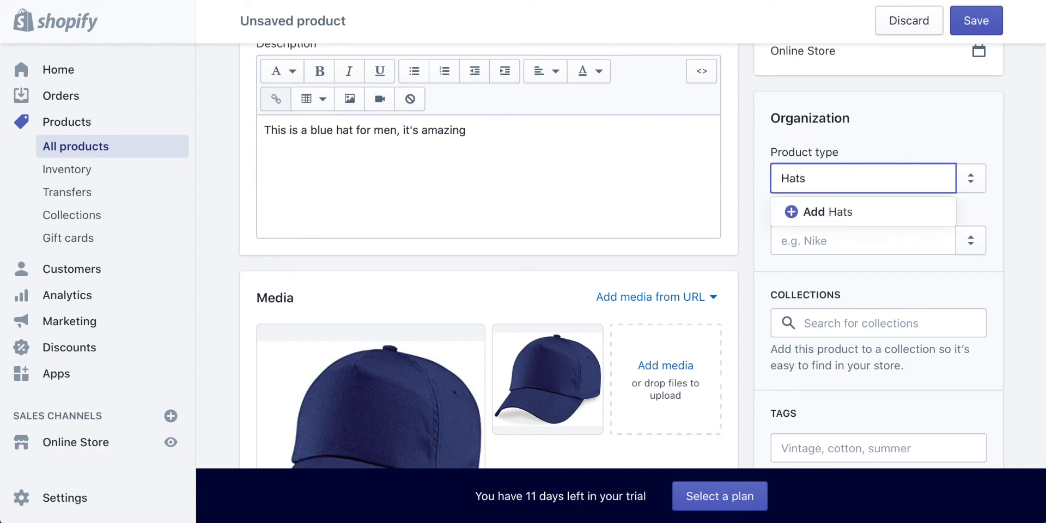
{"action": "left_click", "coordinate": [826, 216]}
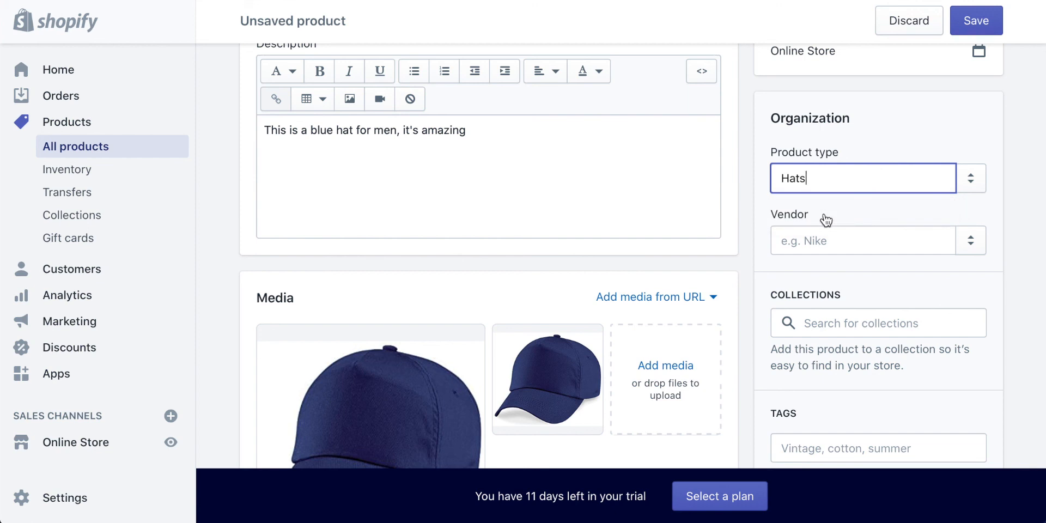
Add "Nike" as the product's vendor
{"action": "left_click", "coordinate": [842, 243]}
{"action": "left_click", "coordinate": [832, 218]}
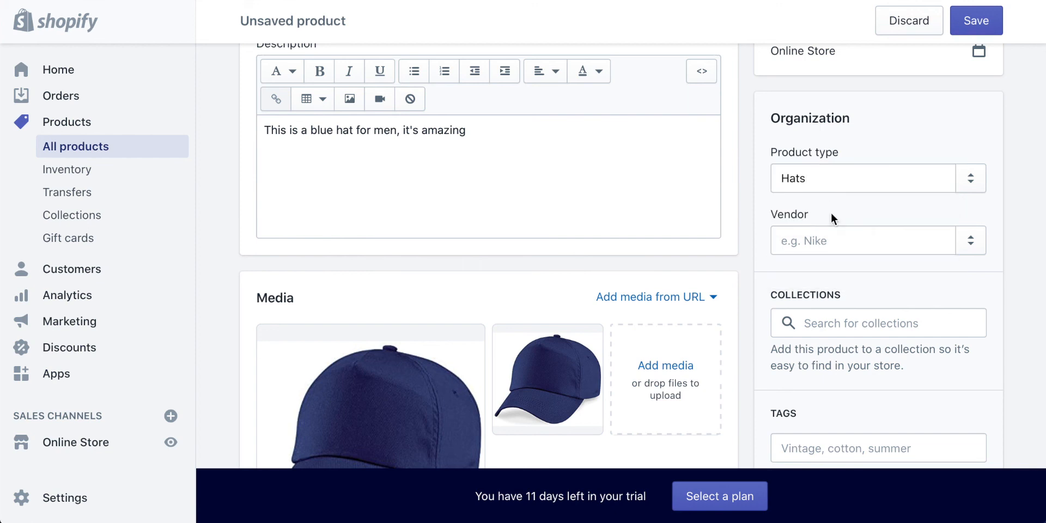
{"action": "left_click", "coordinate": [831, 240]}
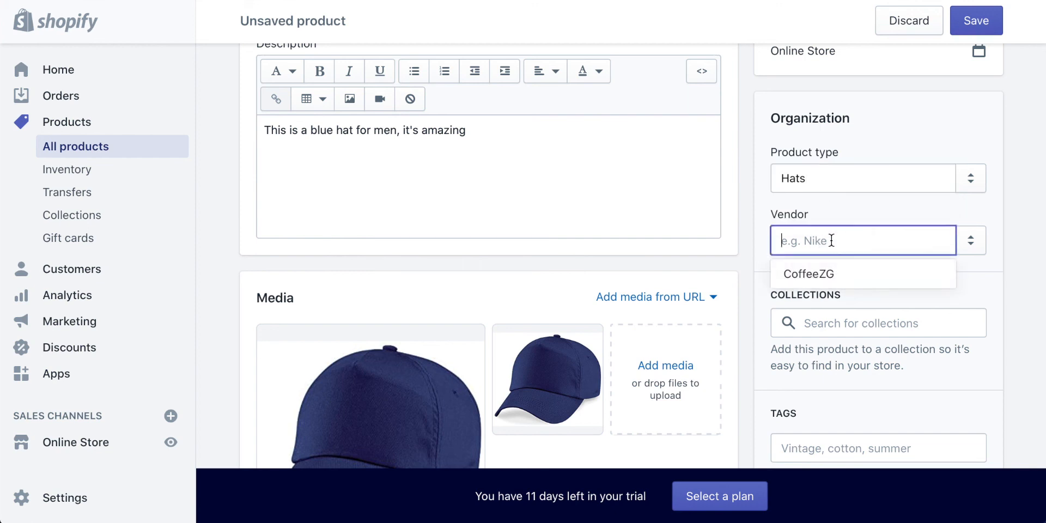
{"action": "type", "text": "Nike"}
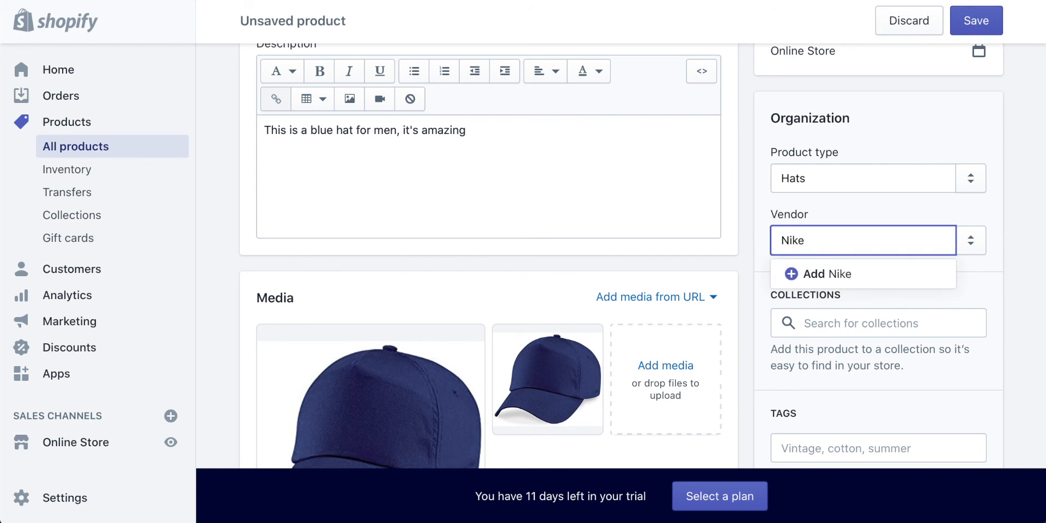
{"action": "left_click", "coordinate": [832, 274]}
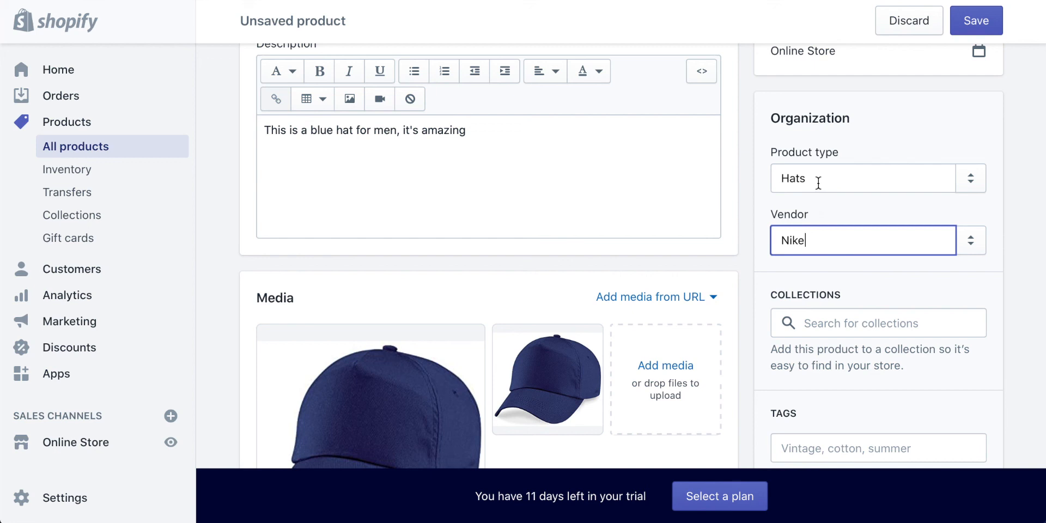
Add the product to the Home page collection
{"action": "scroll", "coordinate": [819, 182], "scroll_direction": "down", "scroll_amount": 5}
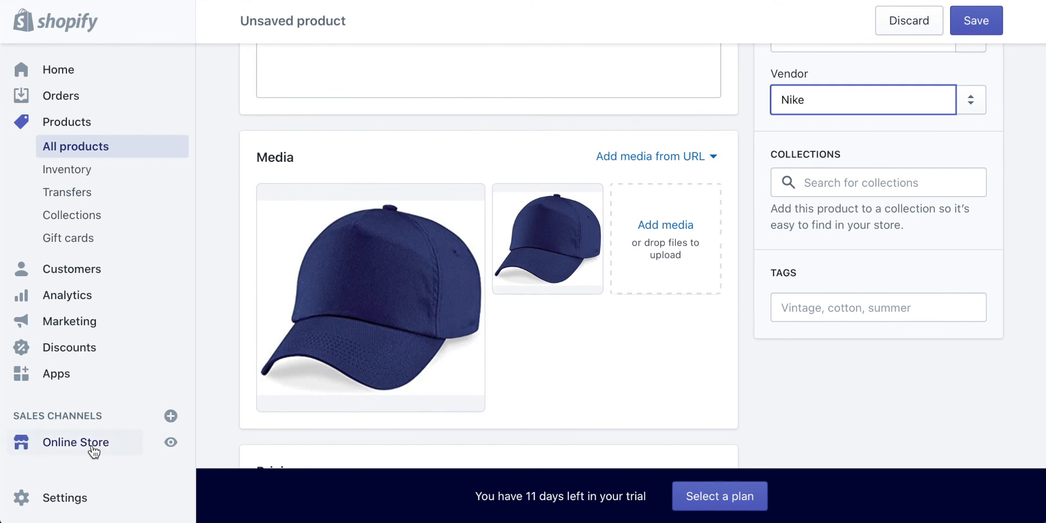
{"action": "left_click", "coordinate": [854, 177]}
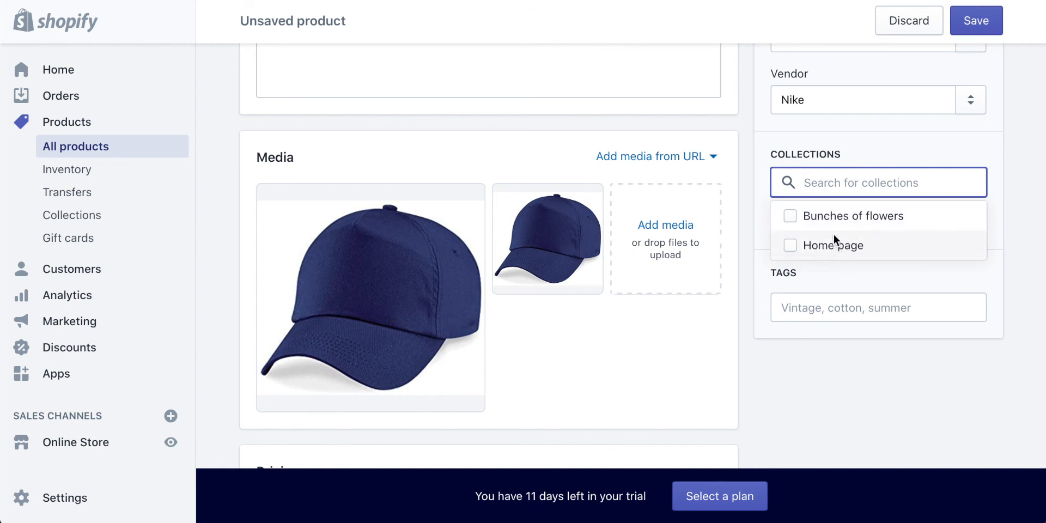
{"action": "left_click", "coordinate": [791, 244]}
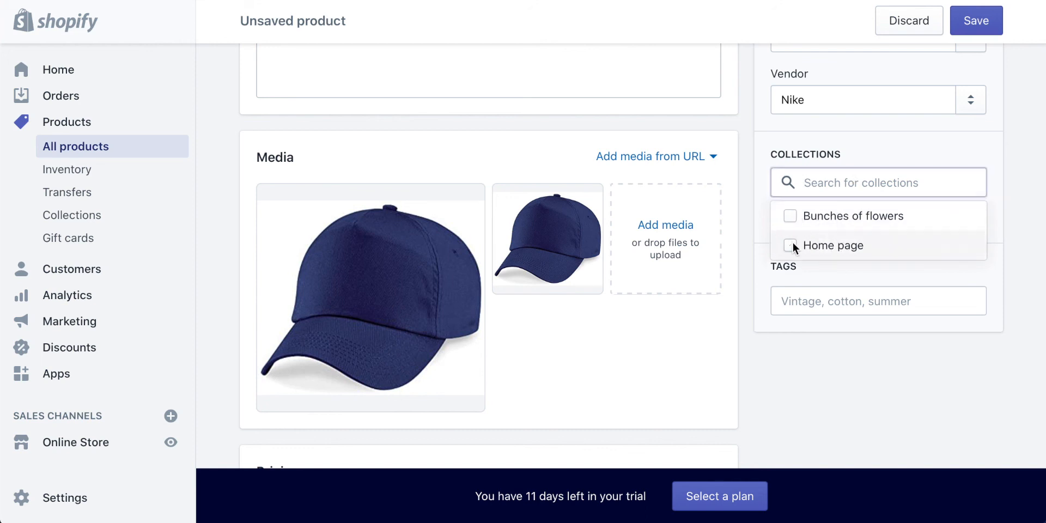
{"action": "left_click", "coordinate": [817, 351]}
Add the tags "Hat" and "Golf" to the product
{"action": "left_click", "coordinate": [831, 303]}
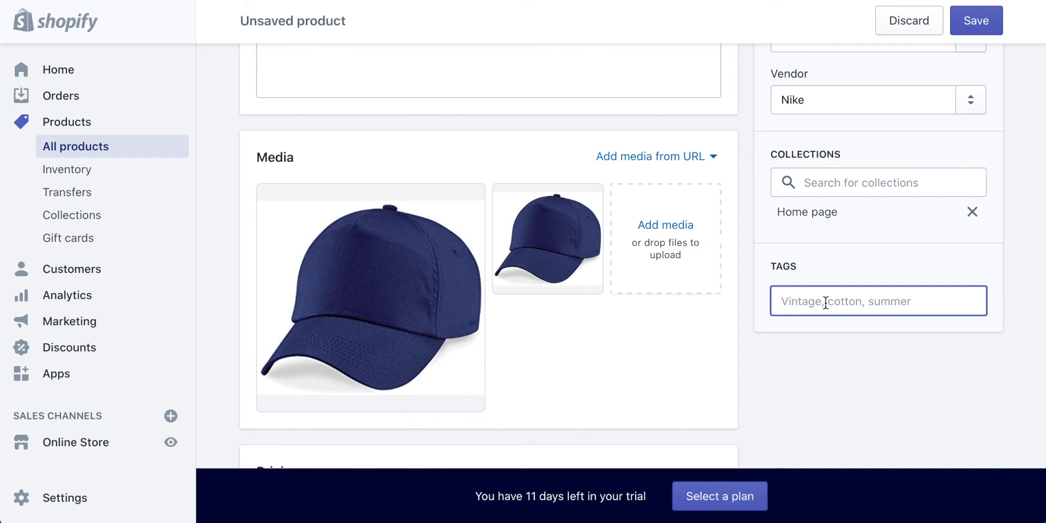
{"action": "type", "text": "Hat"}
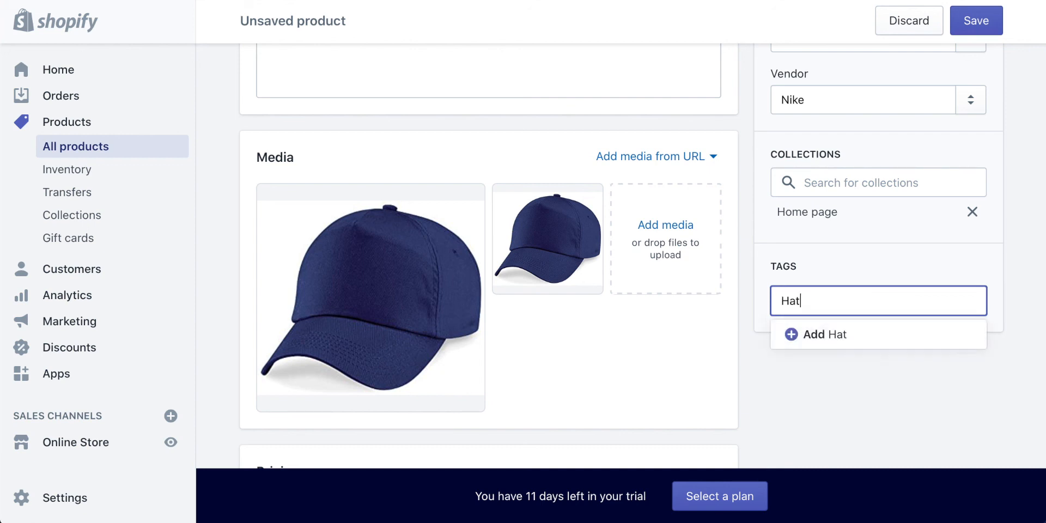
{"action": "key", "text": "Return"}
{"action": "type", "text": "Golf"}
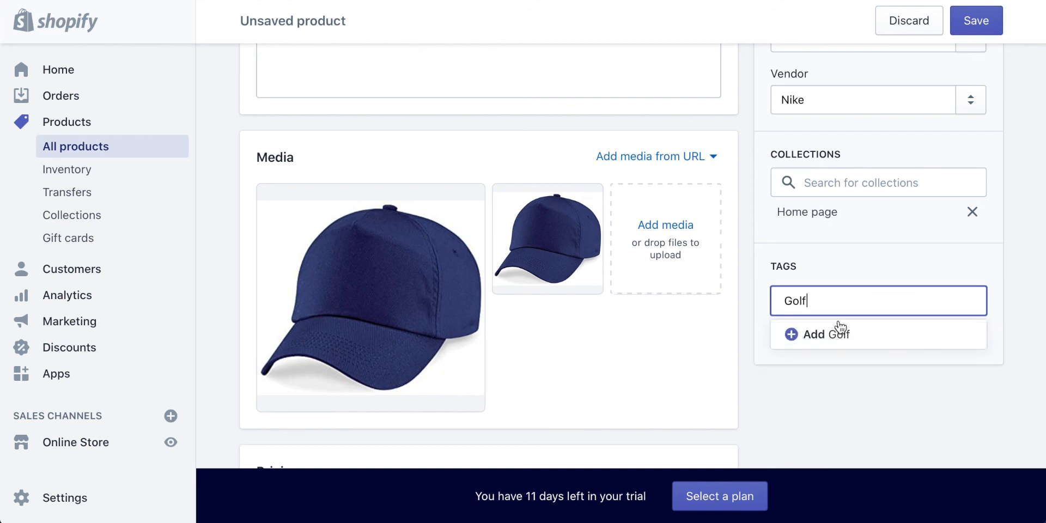
{"action": "left_click", "coordinate": [813, 337]}
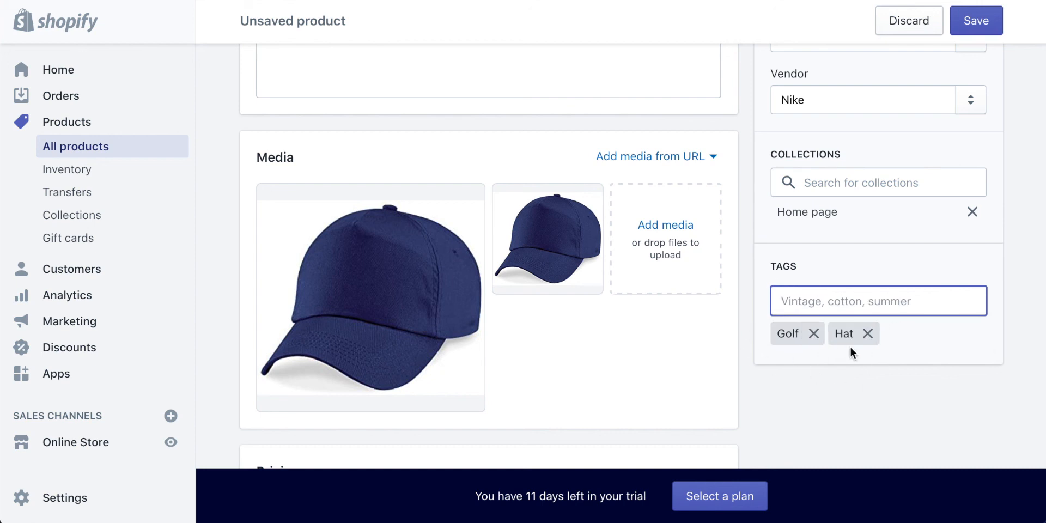
Save the new Men's Hat product and view it in the list of all products
{"action": "scroll", "coordinate": [850, 347], "scroll_direction": "down", "scroll_amount": 5}
{"action": "scroll", "coordinate": [851, 347], "scroll_direction": "up", "scroll_amount": 11}
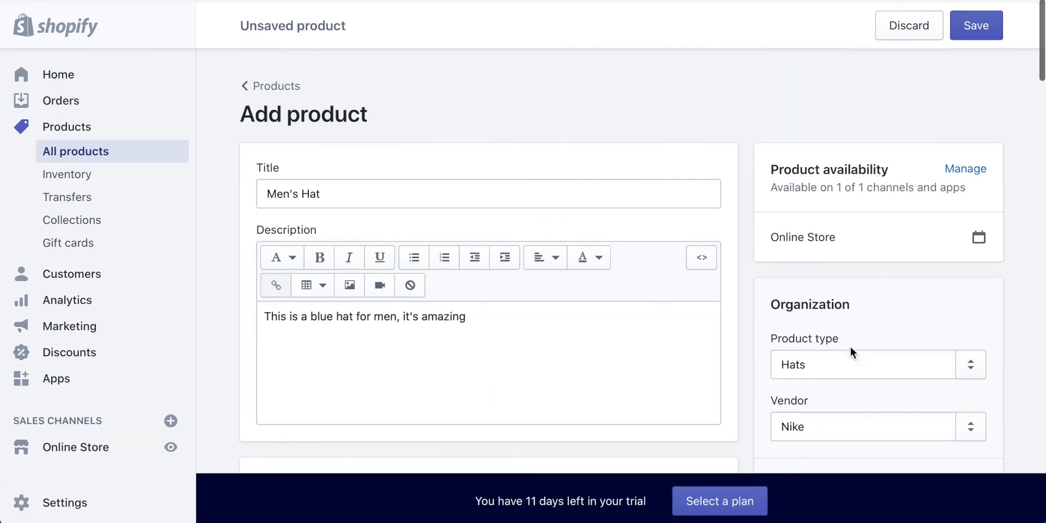
{"action": "left_click", "coordinate": [975, 26]}
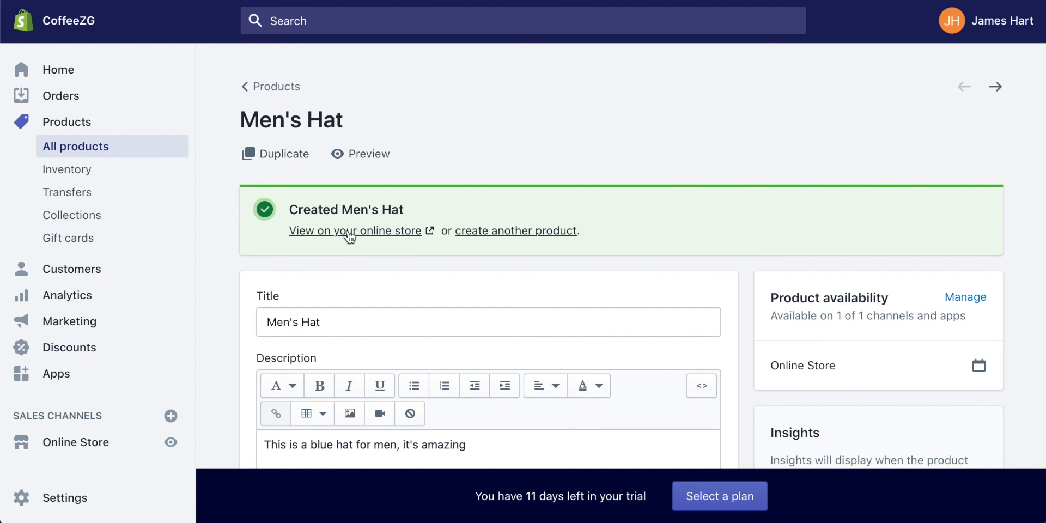
{"action": "left_click", "coordinate": [76, 151]}
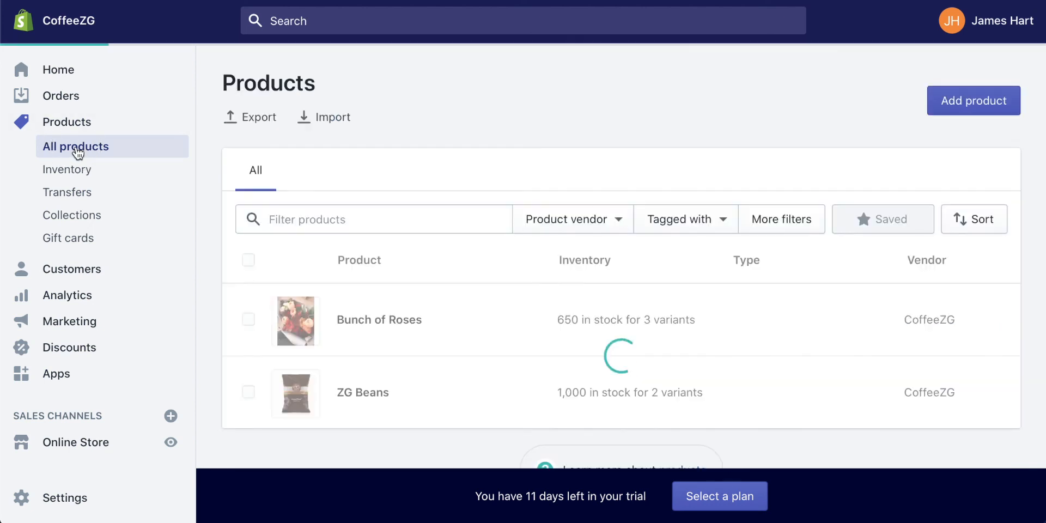
{"action": "scroll", "coordinate": [441, 206], "scroll_direction": "down", "scroll_amount": 3}
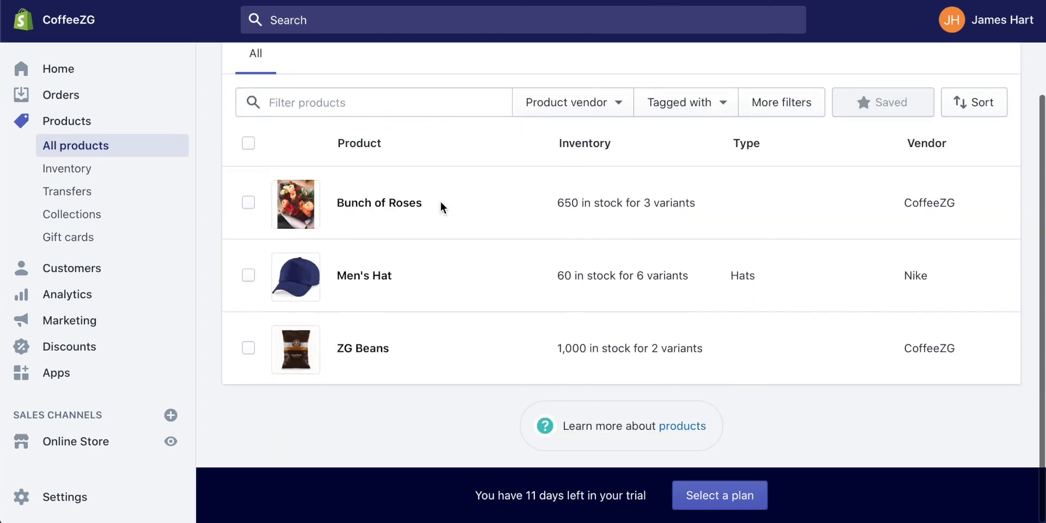